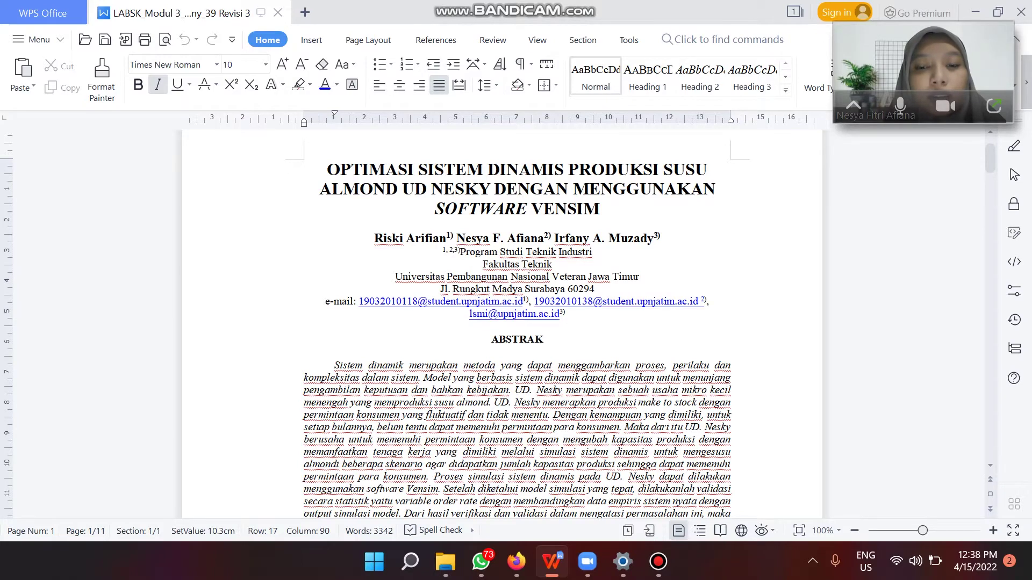
# Read through the Indonesian abstract, its keywords and the English abstract on the report's first page.
pyautogui.scroll(-3, 517, 322)
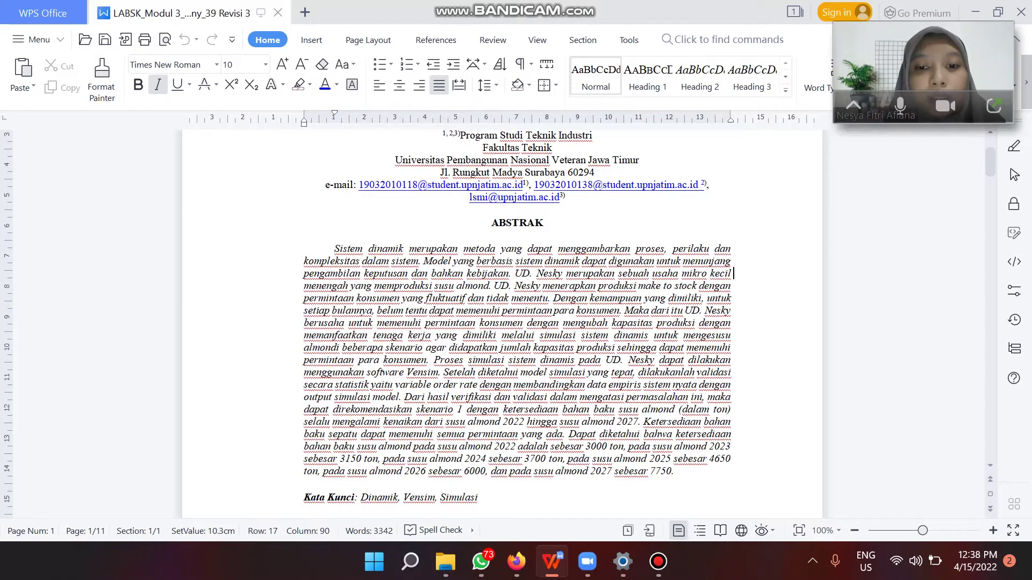
pyautogui.scroll(-1, 517, 322)
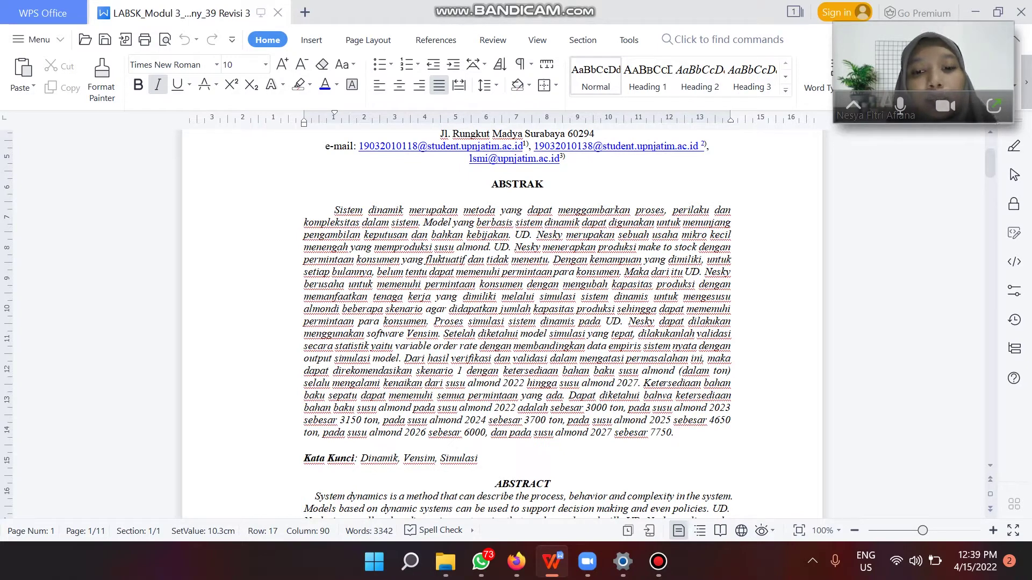
pyautogui.click(734, 285)
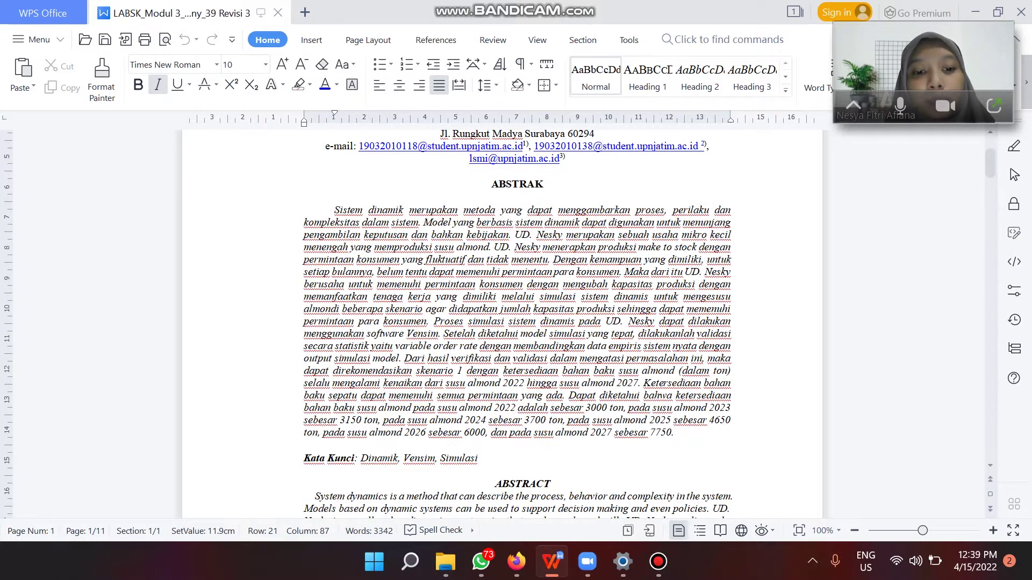
pyautogui.scroll(-2, 516, 323)
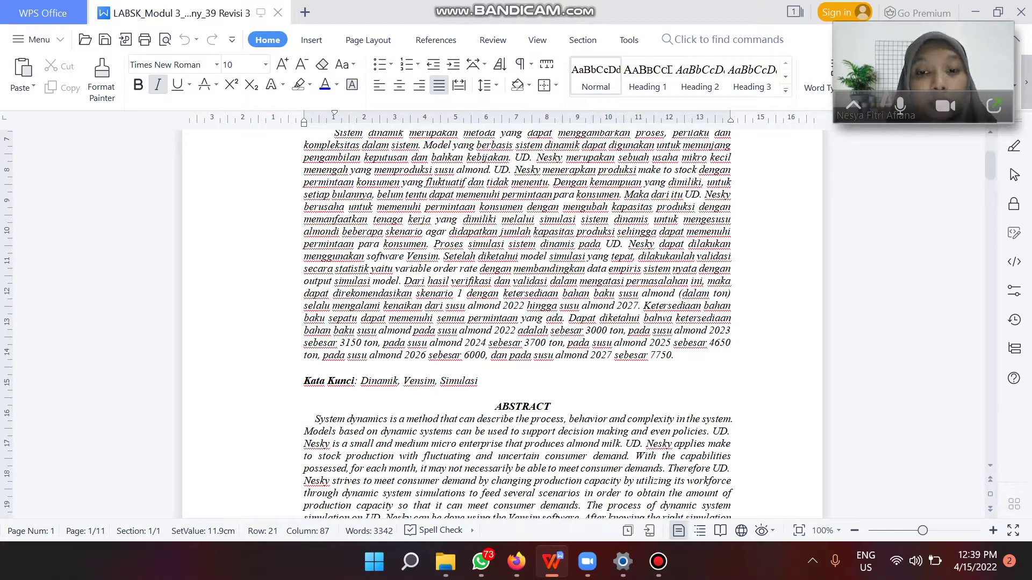
pyautogui.scroll(-1, 516, 322)
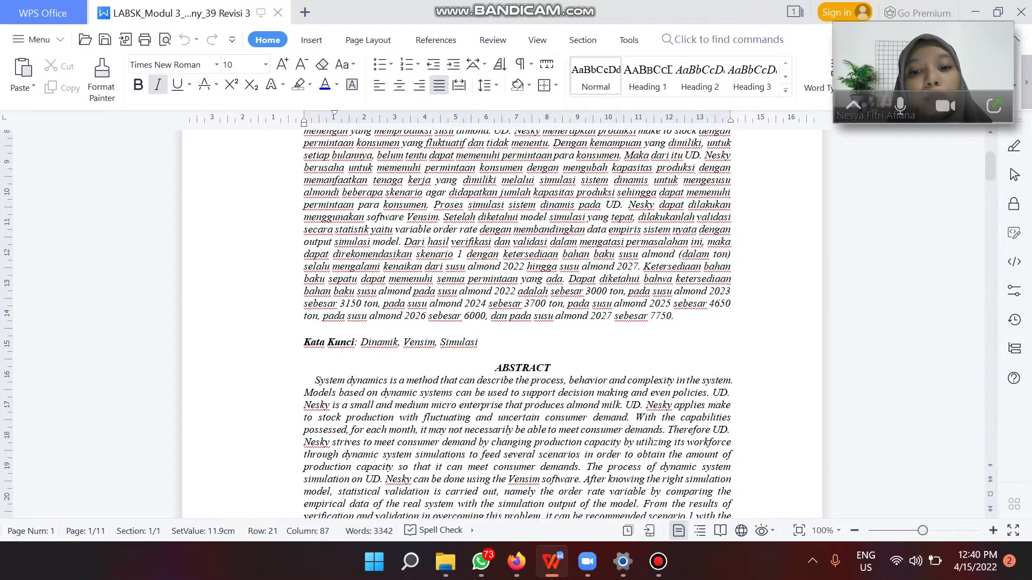
pyautogui.scroll(-1, 510, 322)
pyautogui.scroll(-1, 510, 323)
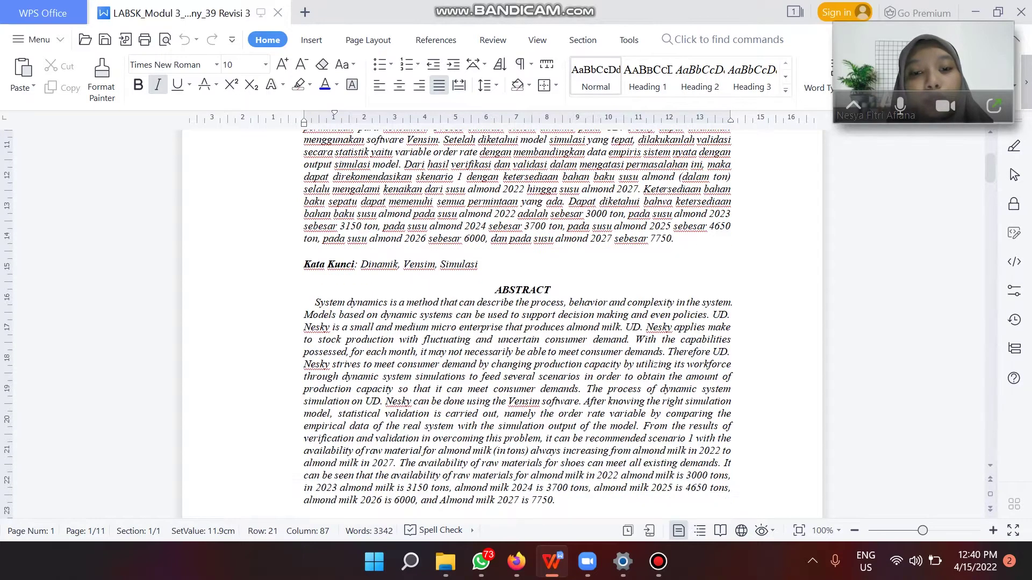
# Read the Pendahuluan section, covering almond milk, UD Nesky's production problem and the use of Vensim.
pyautogui.scroll(-10, 510, 323)
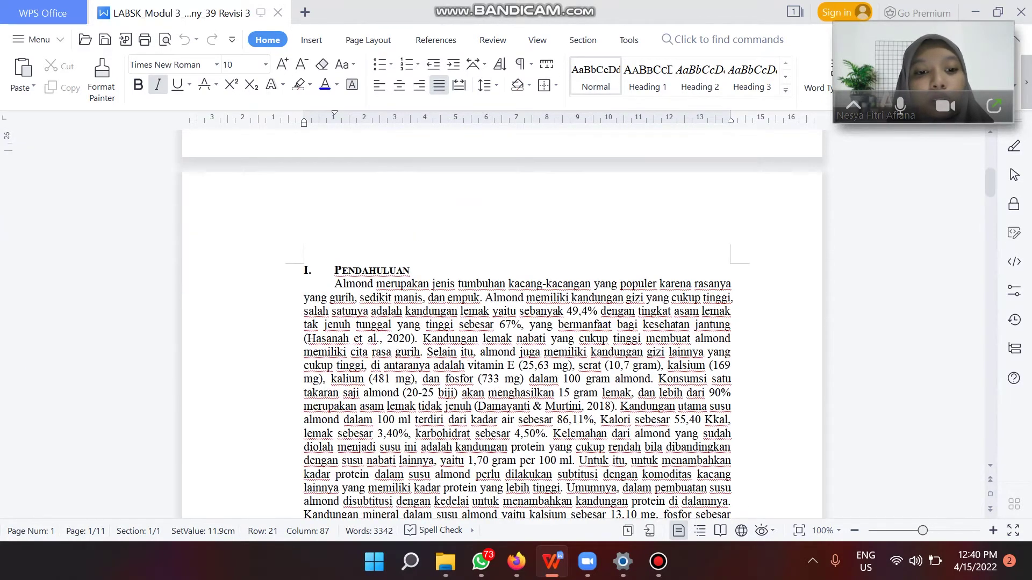
pyautogui.scroll(-4, 510, 323)
pyautogui.scroll(1, 510, 322)
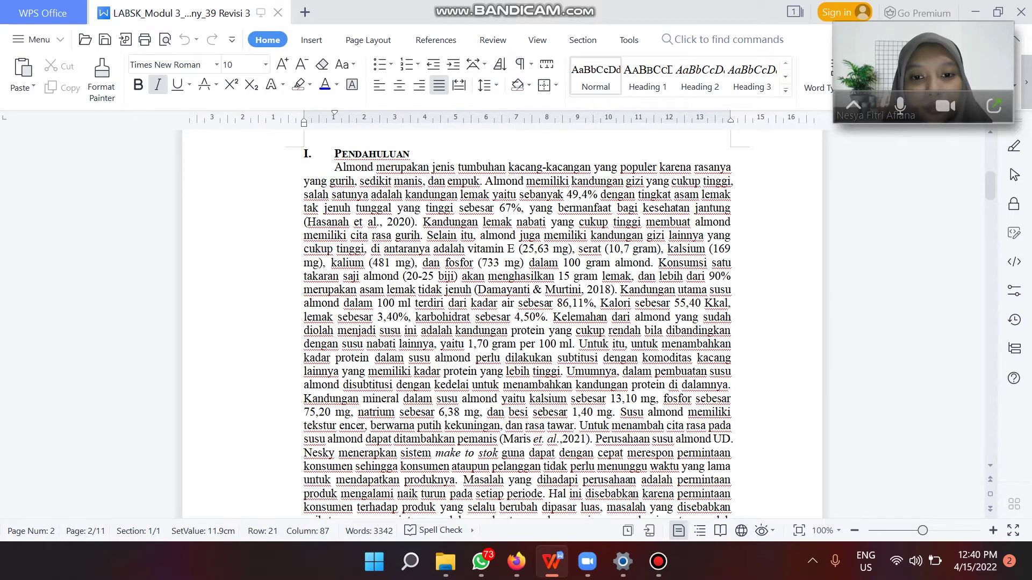
pyautogui.scroll(-5, 516, 323)
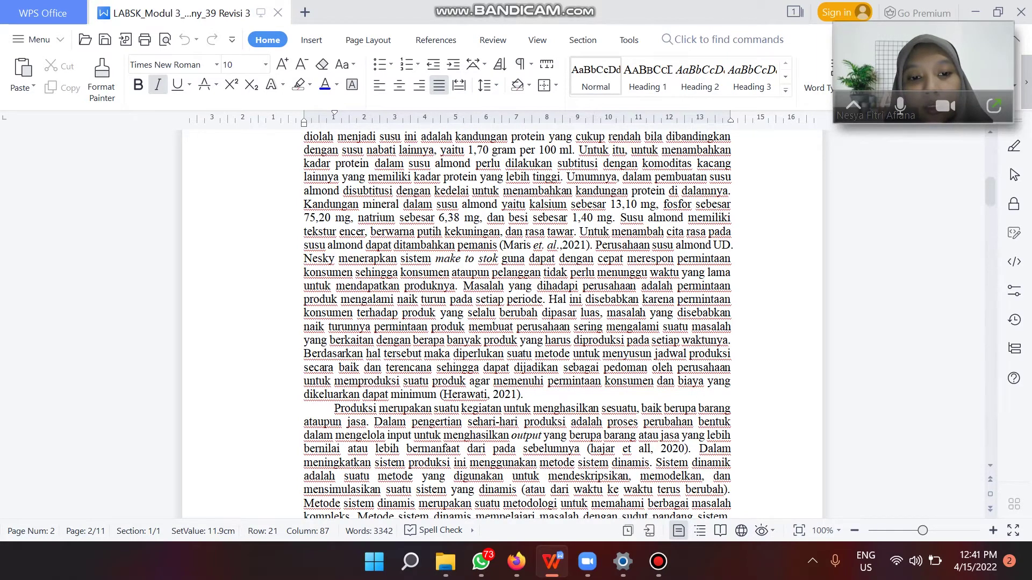
pyautogui.scroll(-1, 518, 324)
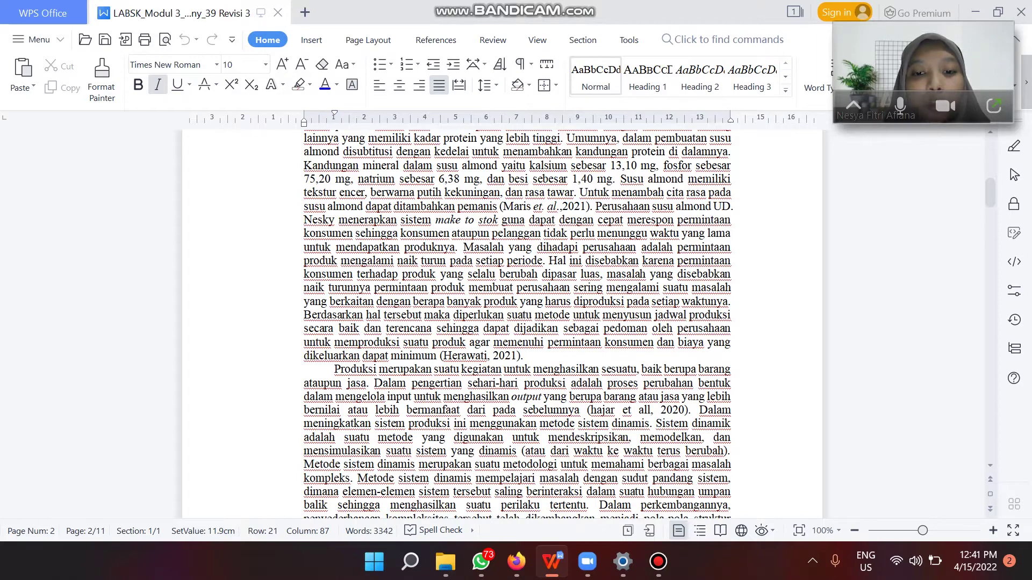
pyautogui.scroll(-5, 517, 322)
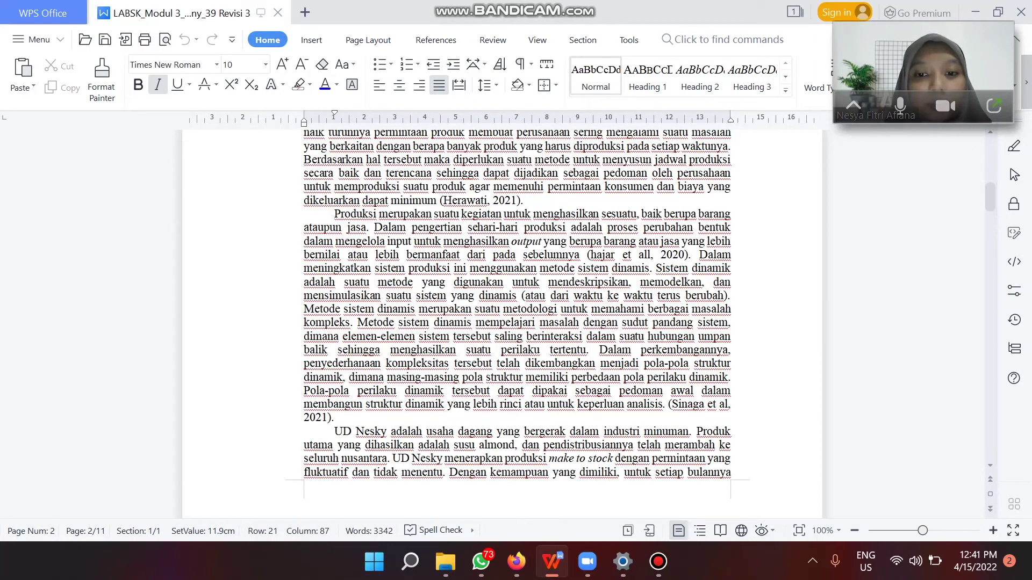
pyautogui.scroll(-6, 517, 322)
pyautogui.scroll(-10, 502, 322)
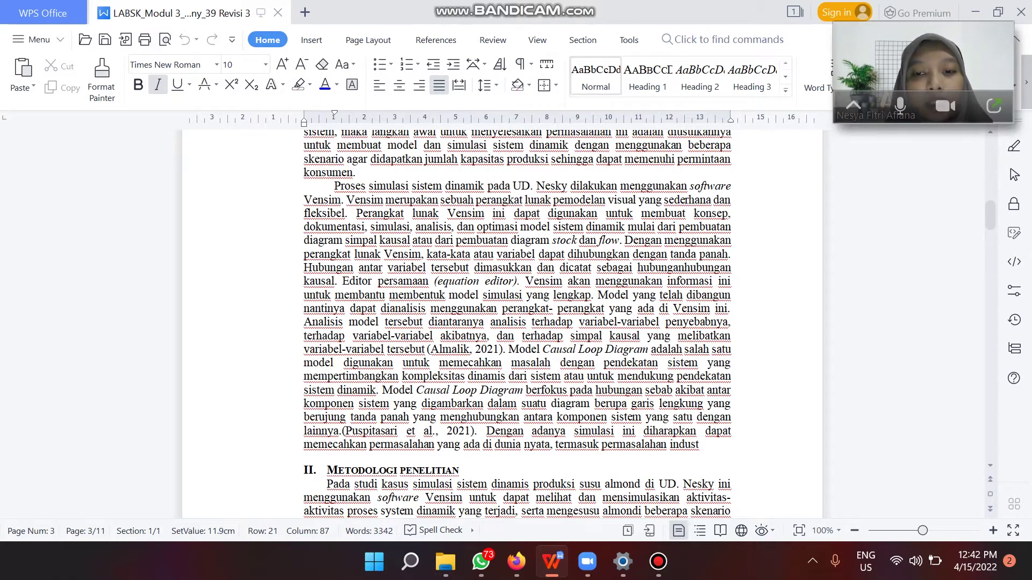
# Review the Metodologi Penelitian section and the list of required data under Tahap Pengumpulan Data.
pyautogui.scroll(-3, 518, 324)
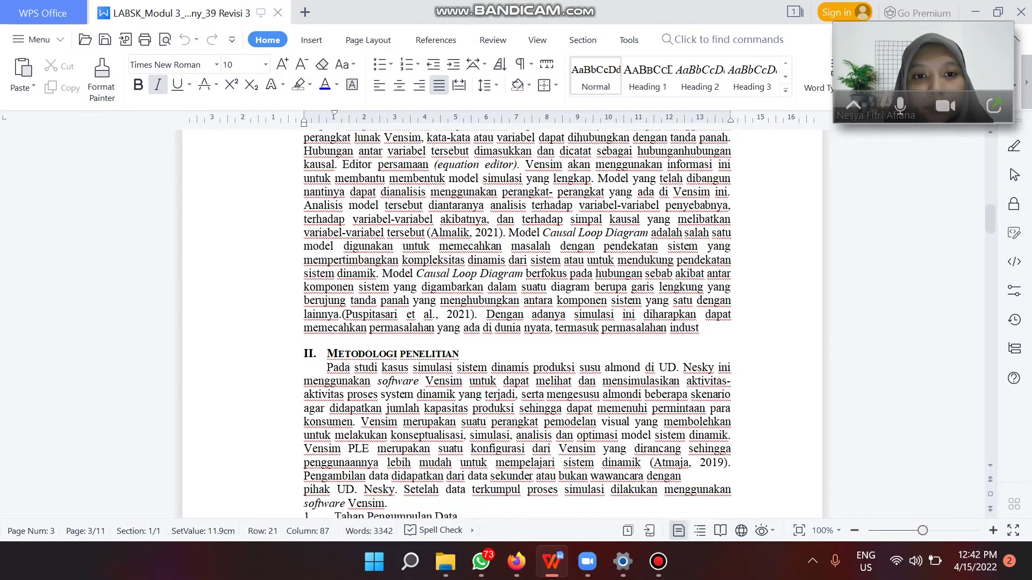
pyautogui.scroll(-4, 517, 324)
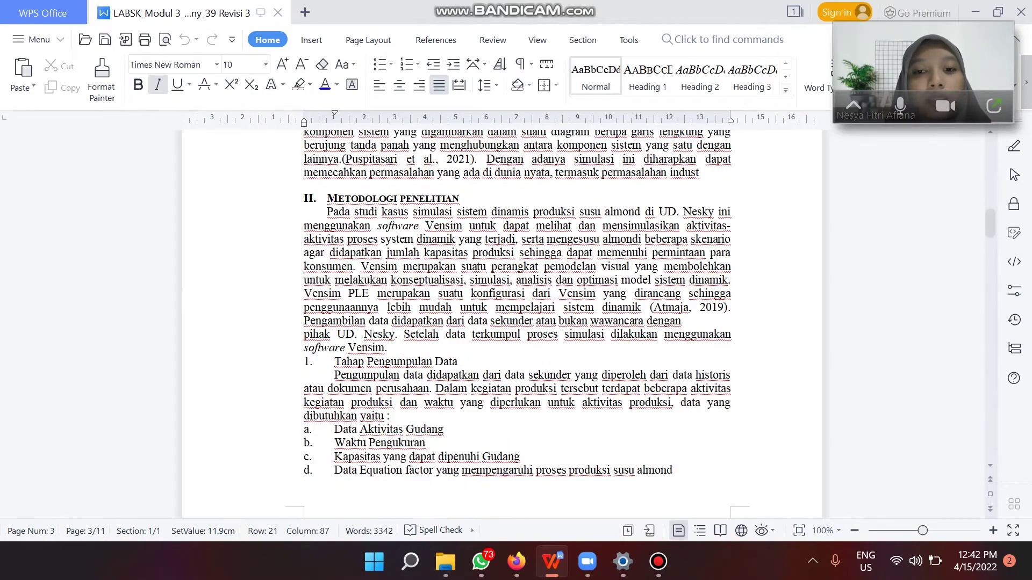
pyautogui.scroll(-1, 517, 323)
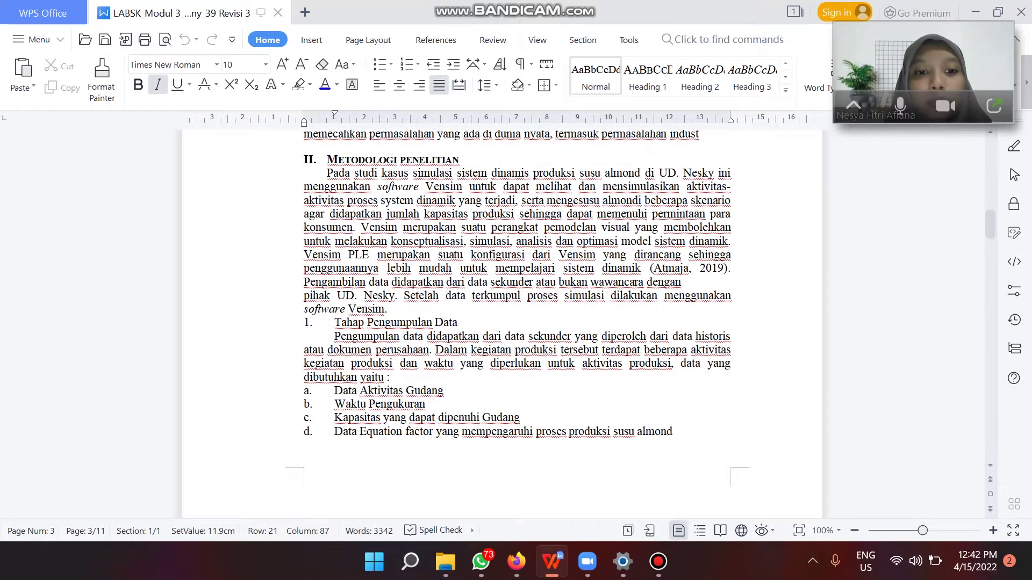
pyautogui.scroll(-1, 517, 323)
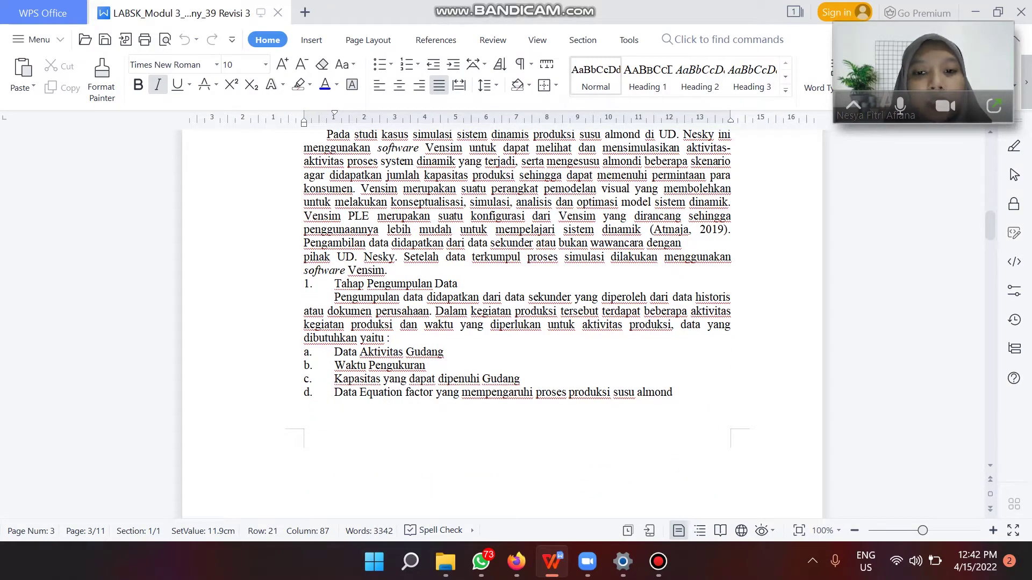
pyautogui.scroll(1, 518, 323)
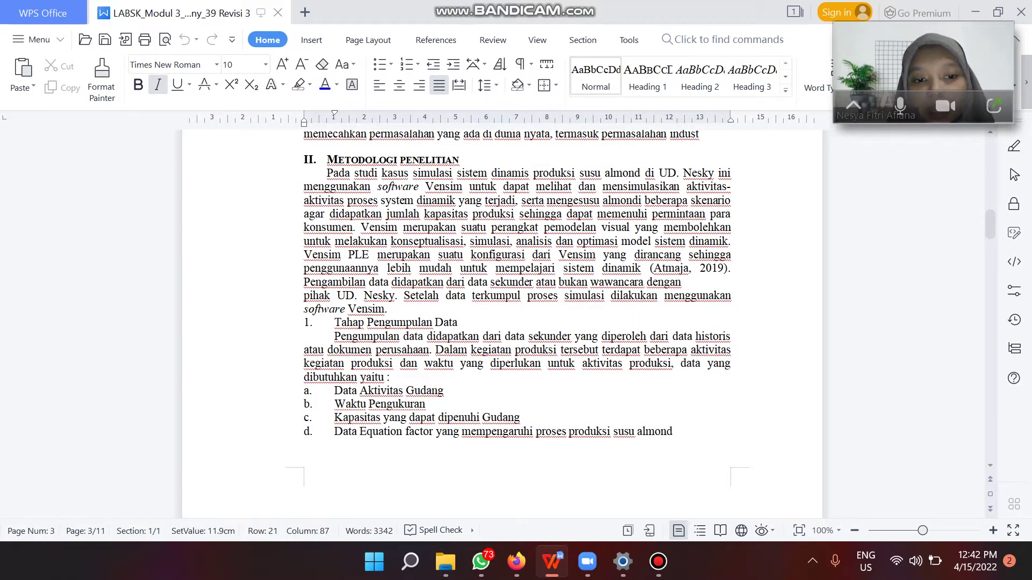
pyautogui.scroll(-3, 517, 323)
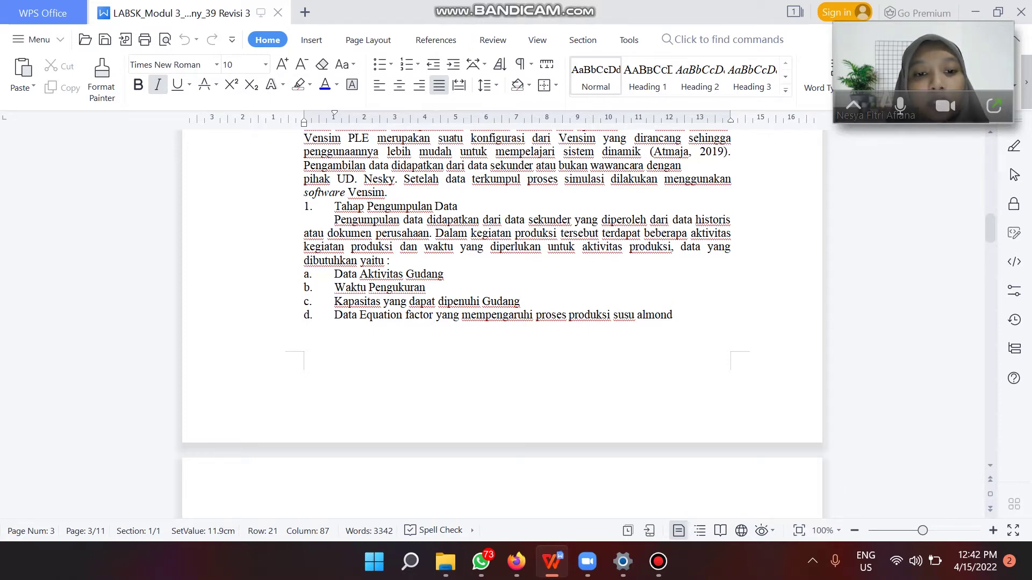
pyautogui.scroll(-1, 502, 324)
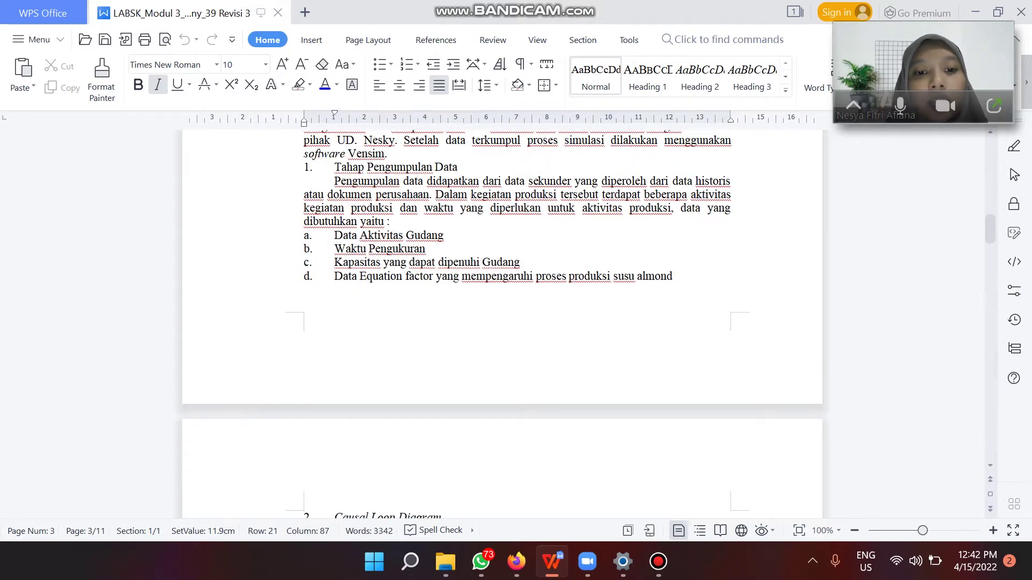
# Examine the Causal Loop Diagram and follow the Tahap Pengolahan Data flowchart from Mulai to Selesai.
pyautogui.scroll(-1, 502, 324)
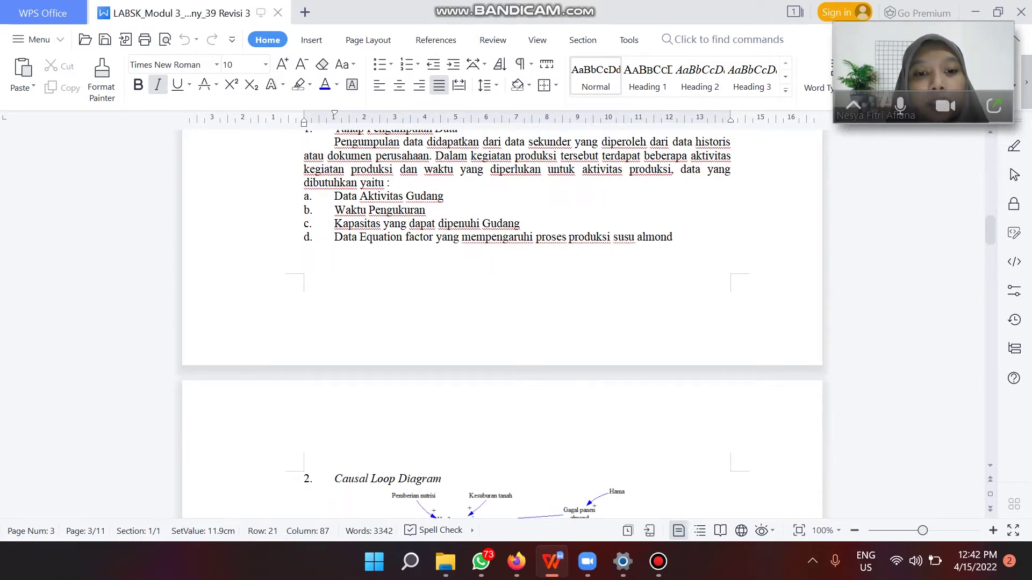
pyautogui.scroll(-1, 502, 324)
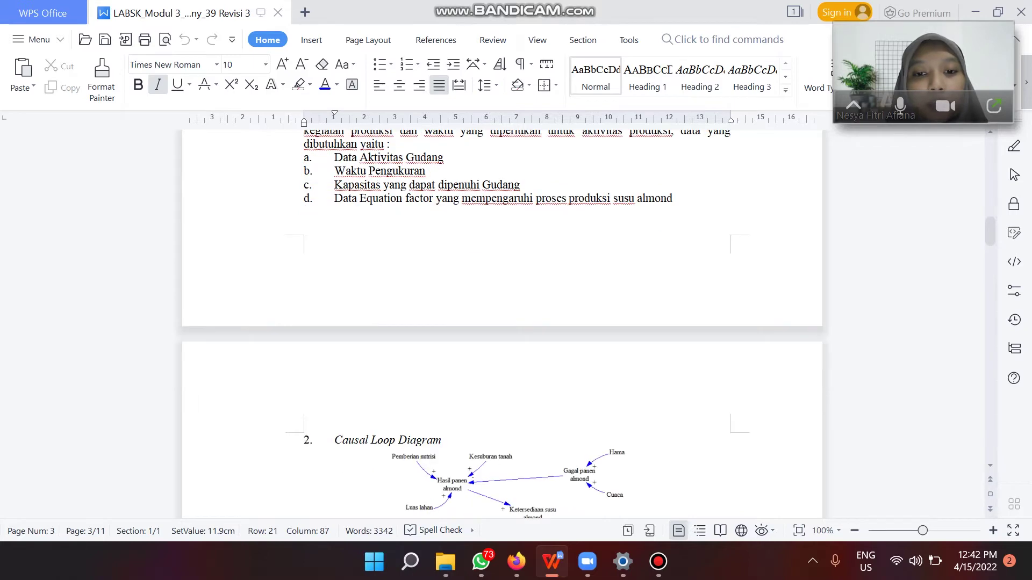
pyautogui.scroll(-9, 502, 324)
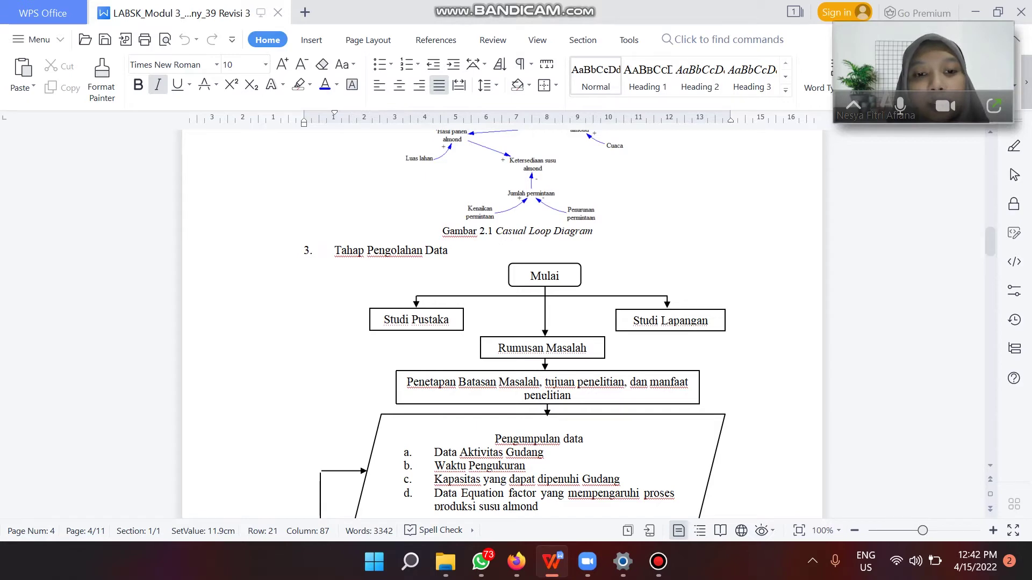
pyautogui.scroll(-3, 502, 324)
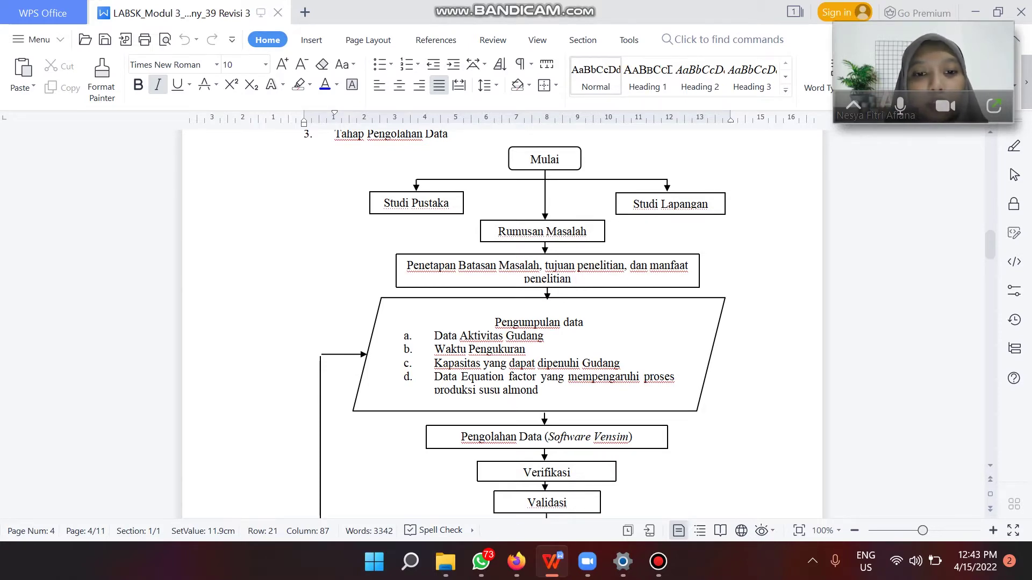
pyautogui.scroll(-2, 502, 324)
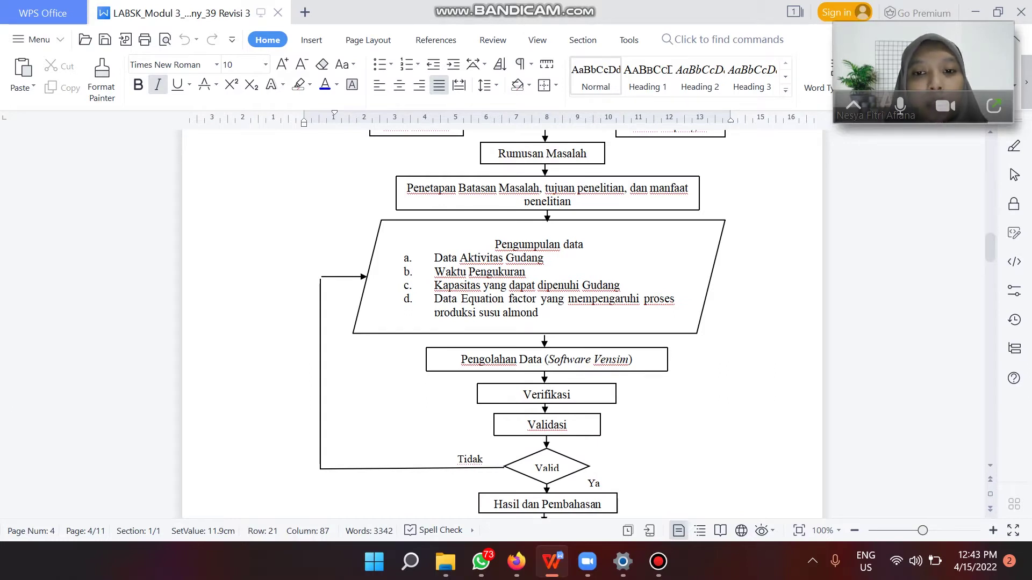
pyautogui.scroll(-1, 522, 324)
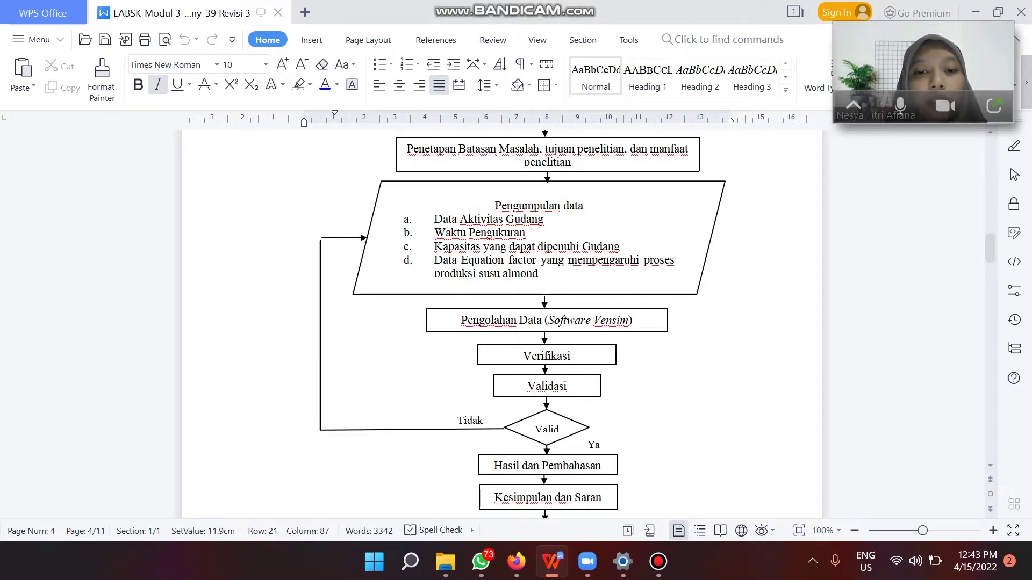
pyautogui.scroll(-3, 546, 323)
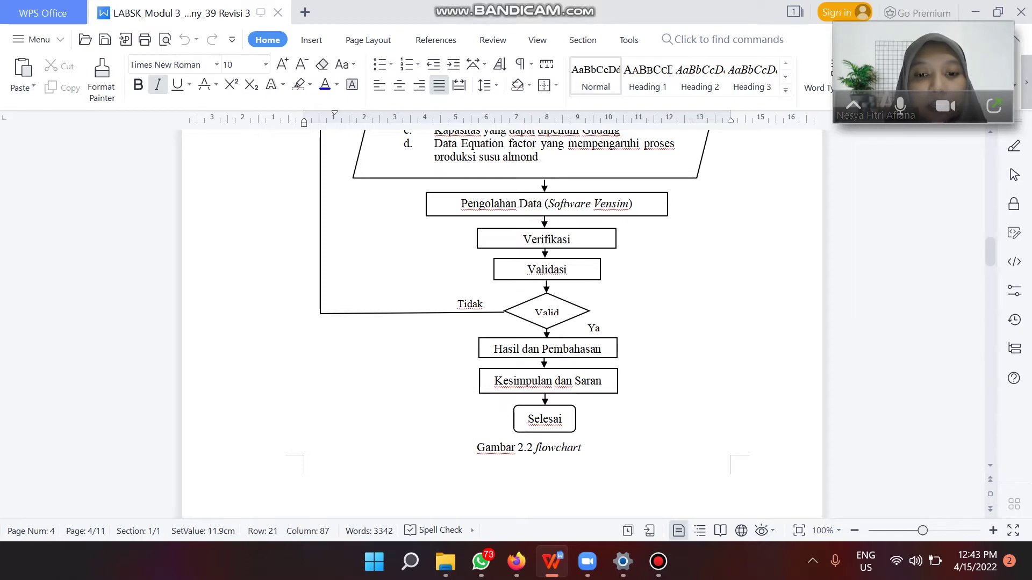
pyautogui.scroll(3, 518, 321)
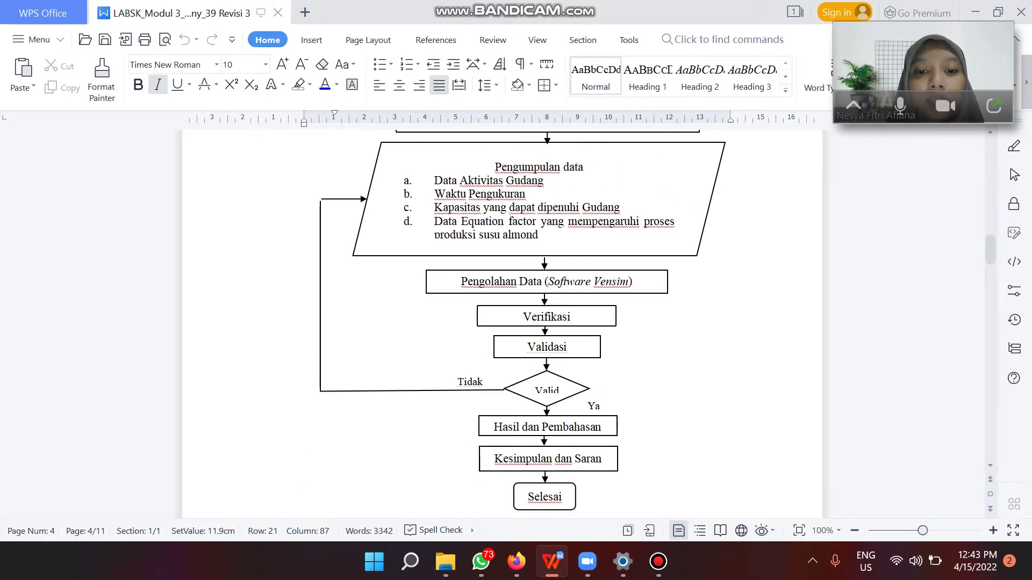
pyautogui.scroll(-6, 502, 322)
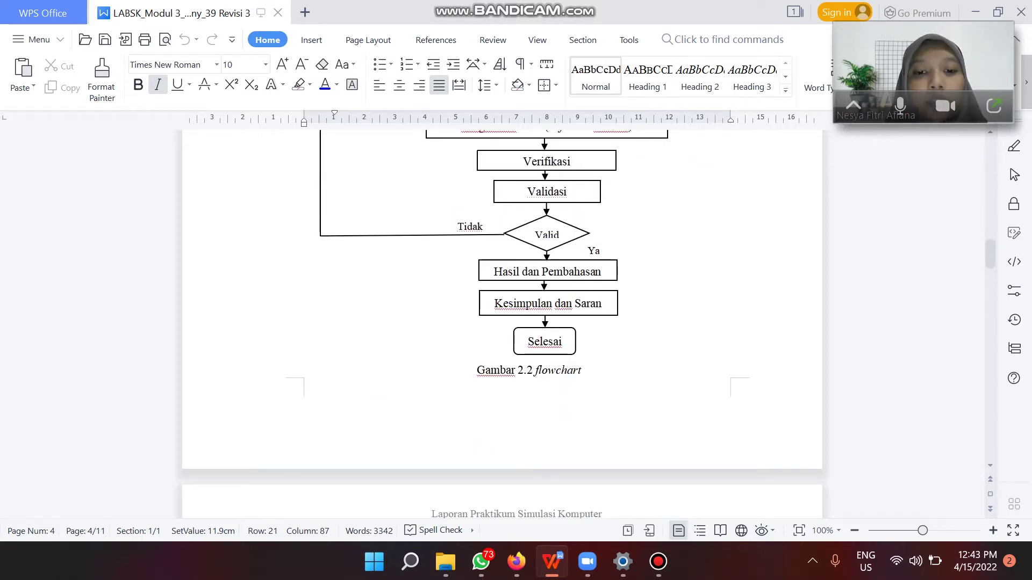
# Skim the written descriptions of the research stages and look at the model verification under Hasil dan Pembahasan.
pyautogui.scroll(-20, 502, 322)
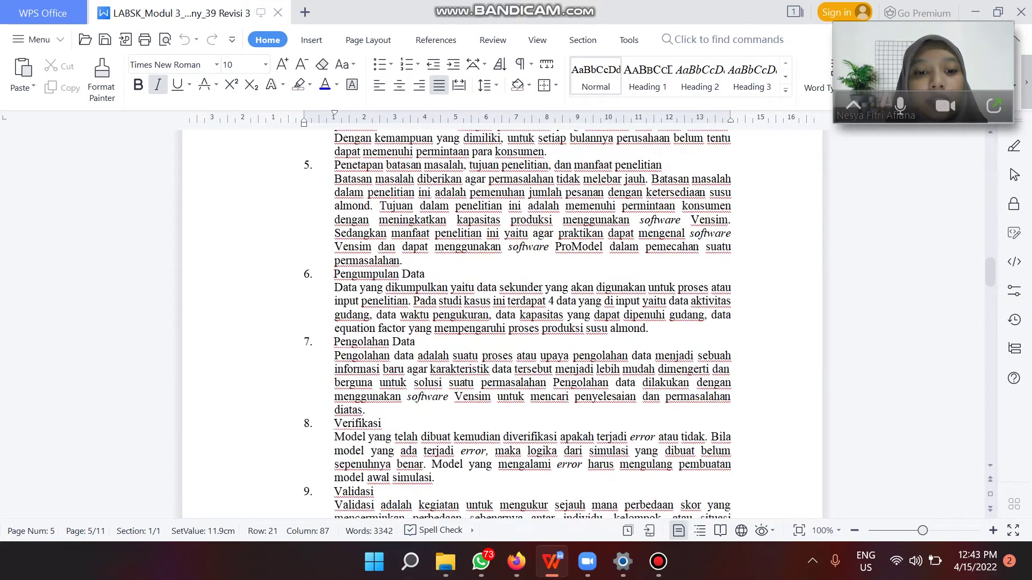
pyautogui.scroll(-20, 502, 322)
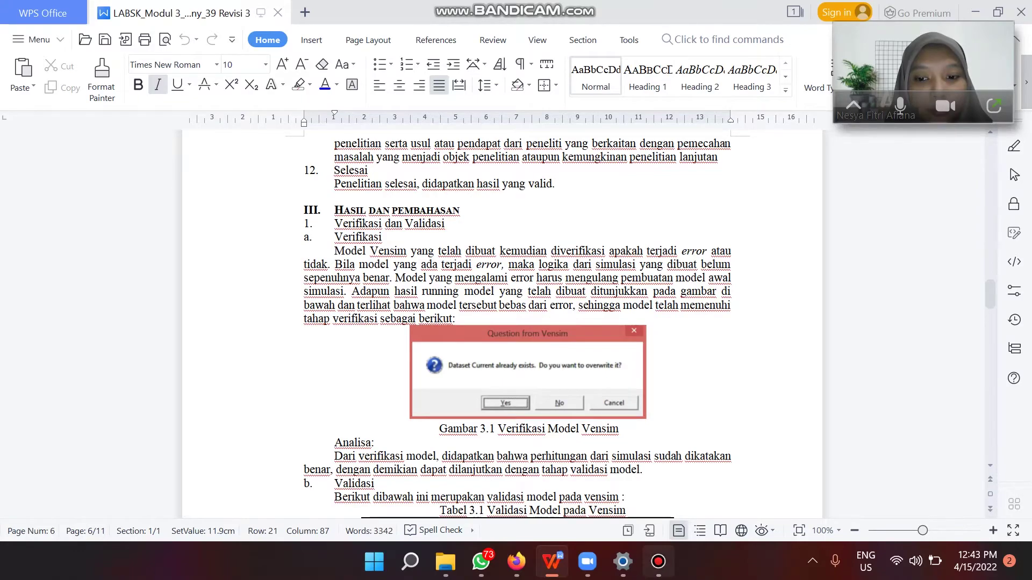
pyautogui.click(657, 562)
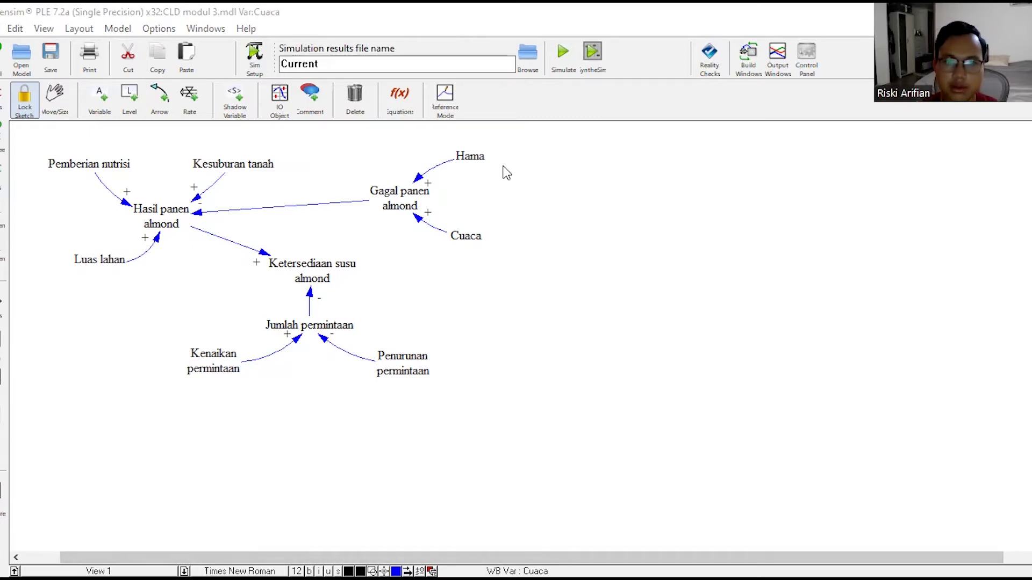
# Switch from the Vensim model to the report in Word and review the model verification and validation Table 3.1.
pyautogui.hotkey('alt', 'Tab')
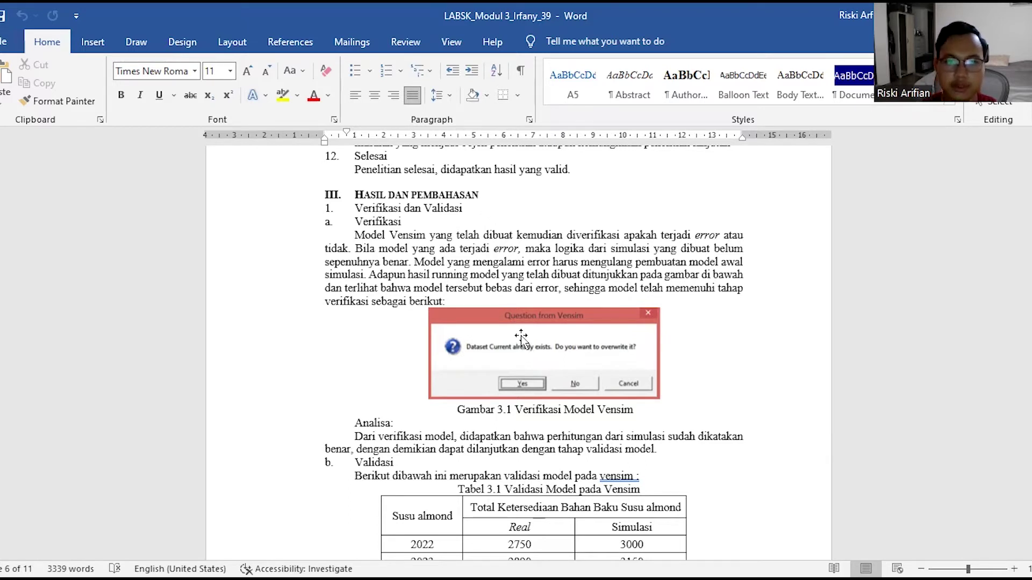
pyautogui.scroll(-5, 531, 232)
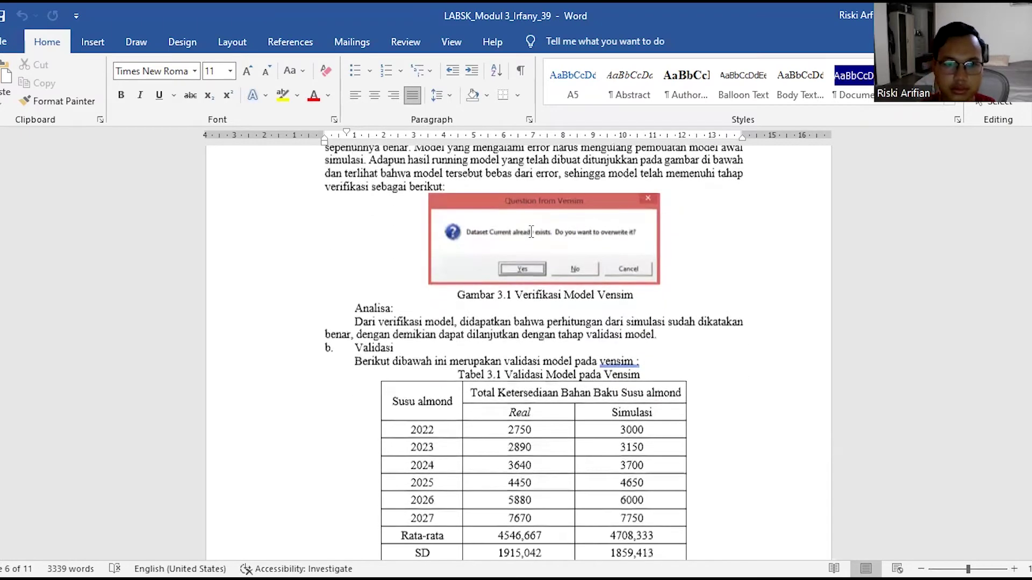
pyautogui.scroll(4, 531, 231)
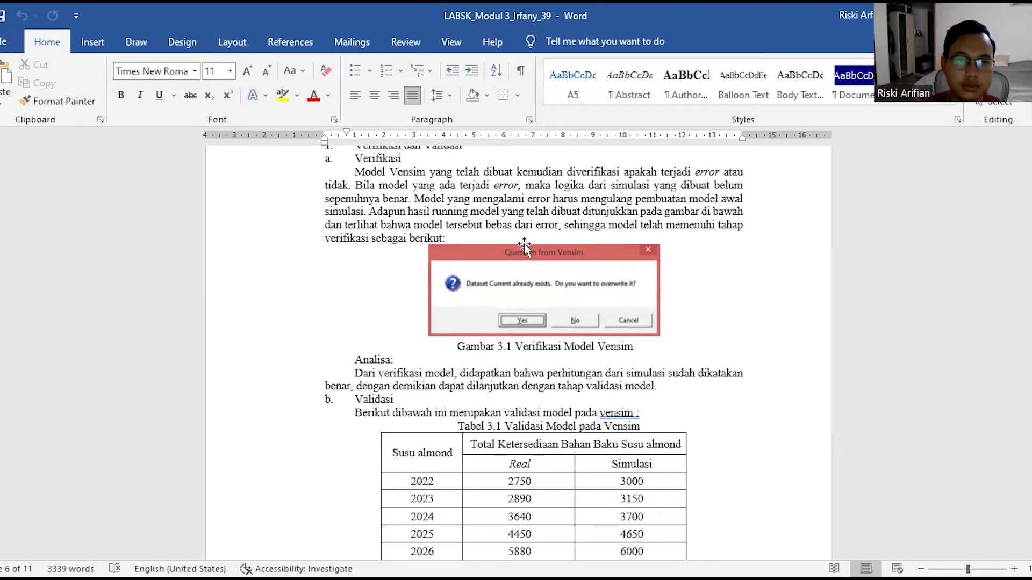
pyautogui.scroll(-3, 524, 248)
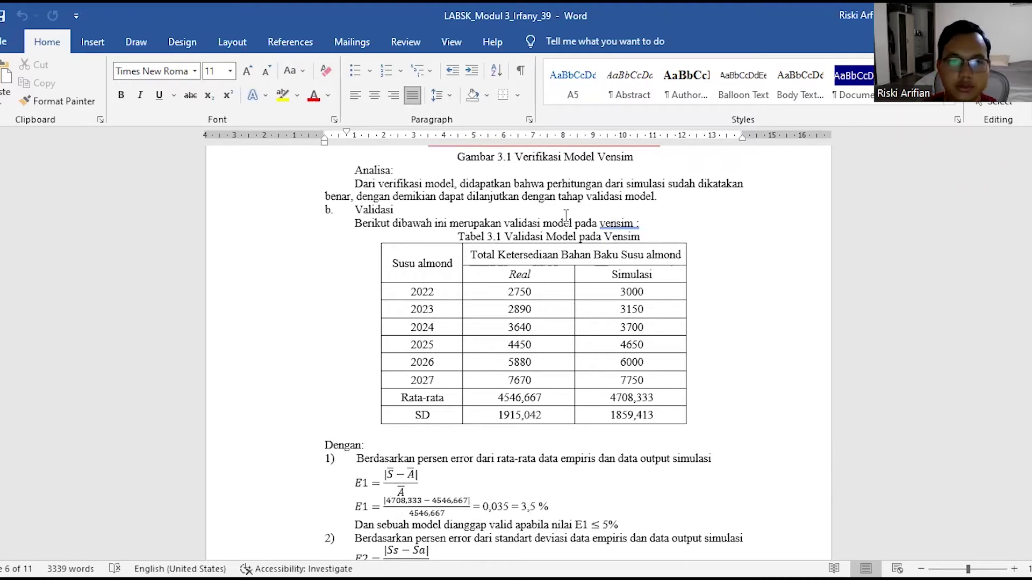
# Review the E1 and E2 percent error calculations below Table 3.1 and the model figure under Output Simulasi.
pyautogui.scroll(-3, 446, 371)
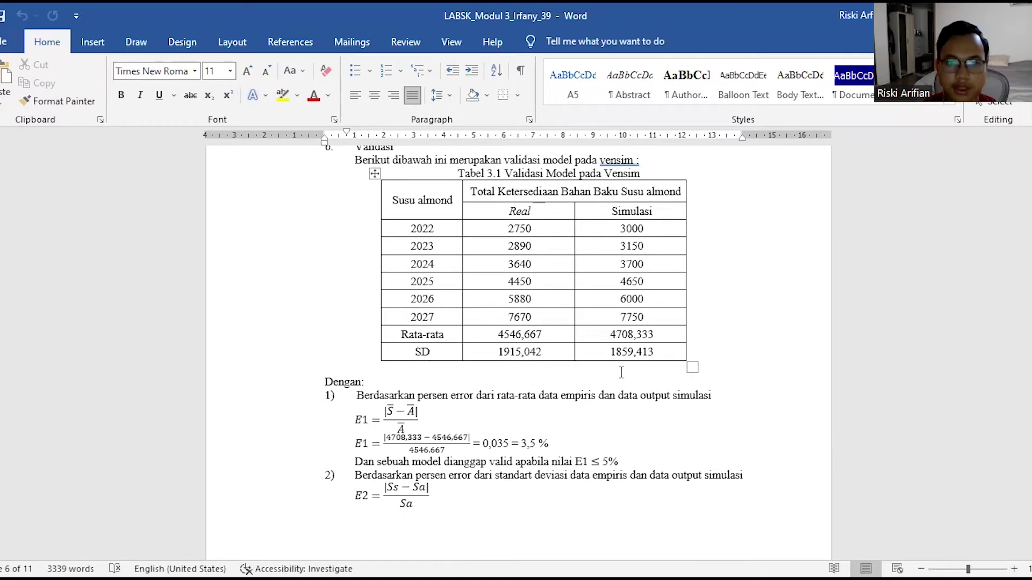
pyautogui.scroll(-6, 572, 350)
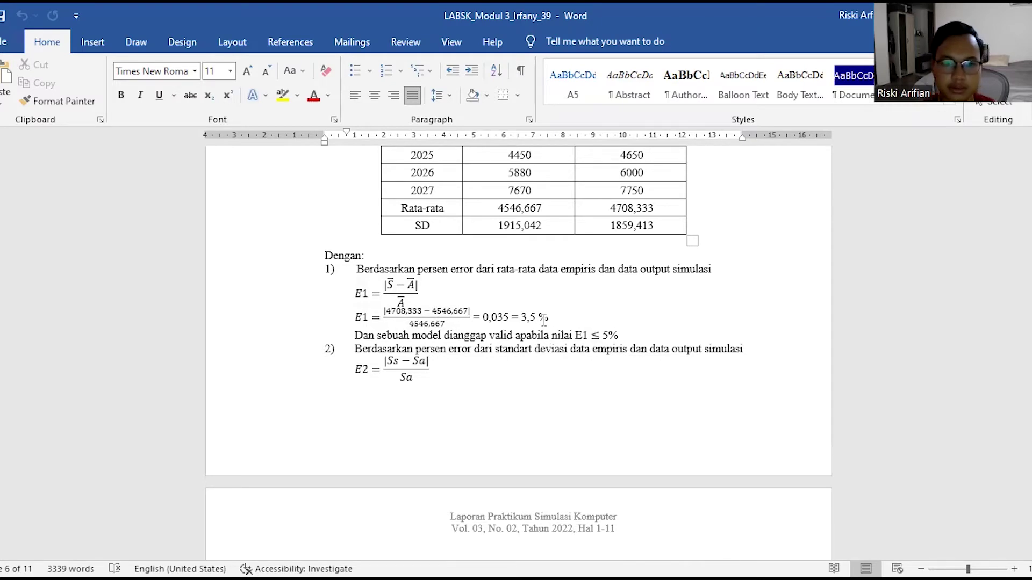
pyautogui.scroll(-3, 544, 322)
pyautogui.scroll(1, 544, 322)
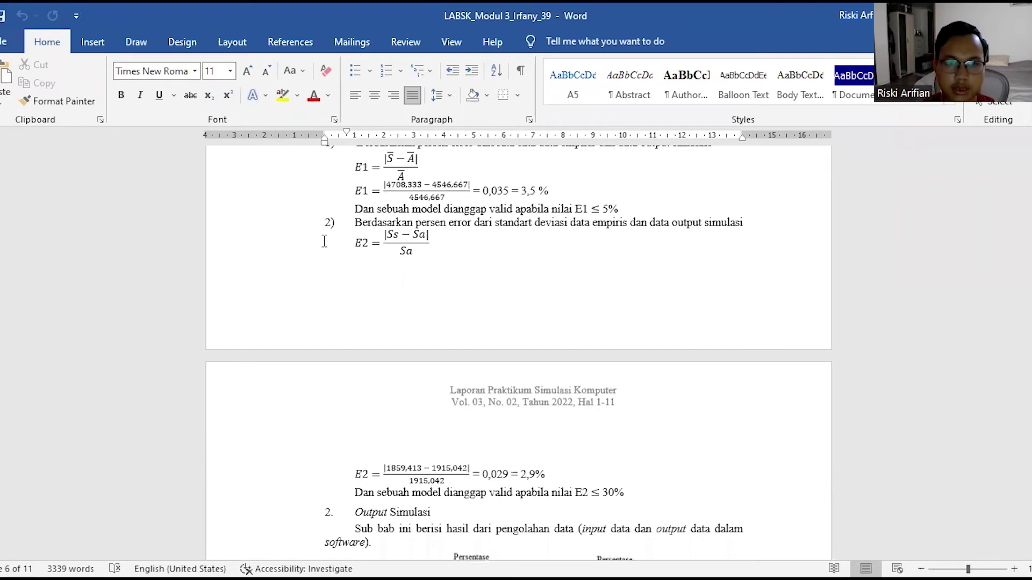
pyautogui.scroll(-2, 407, 241)
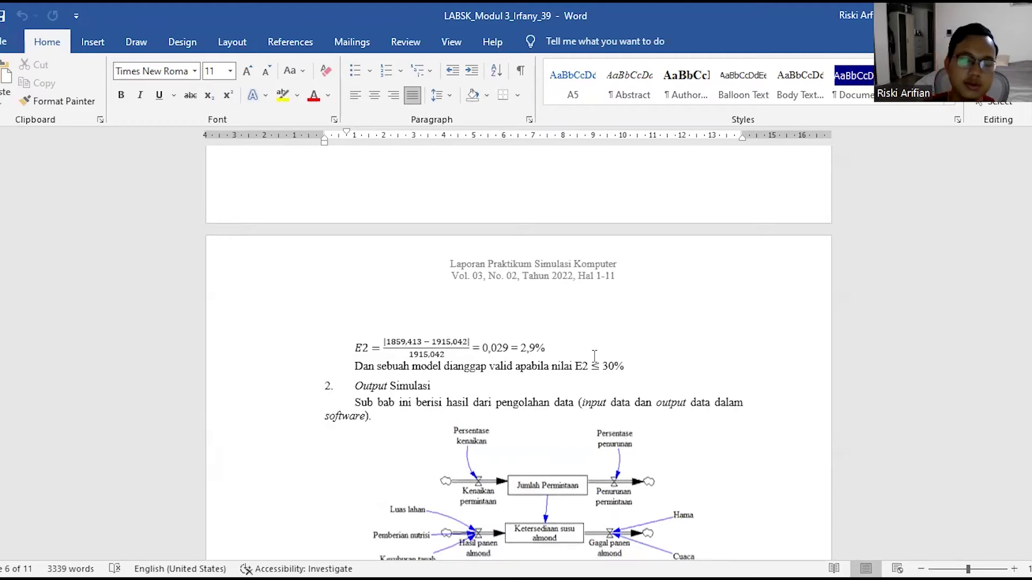
pyautogui.scroll(-1, 557, 352)
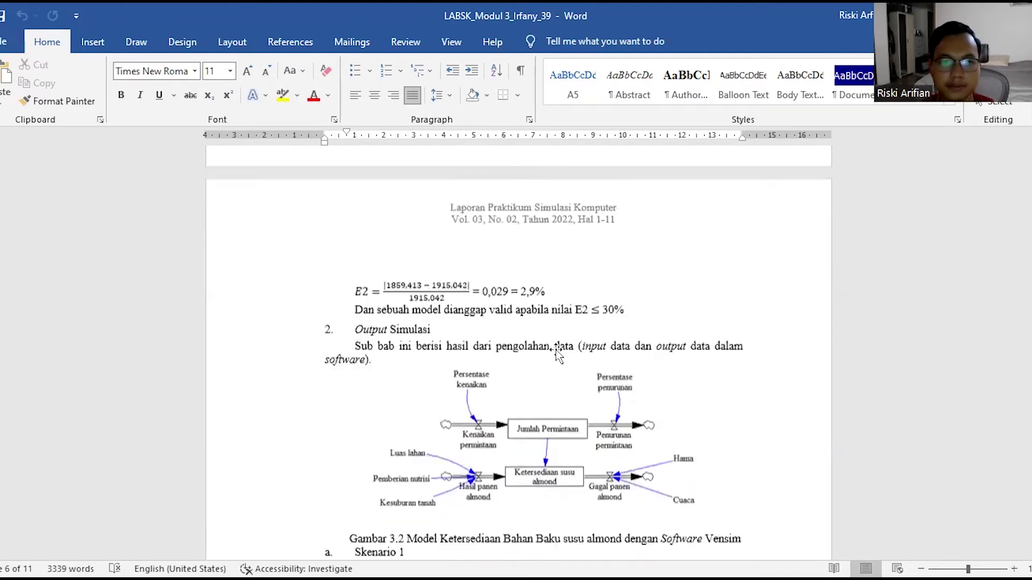
pyautogui.scroll(-3, 555, 350)
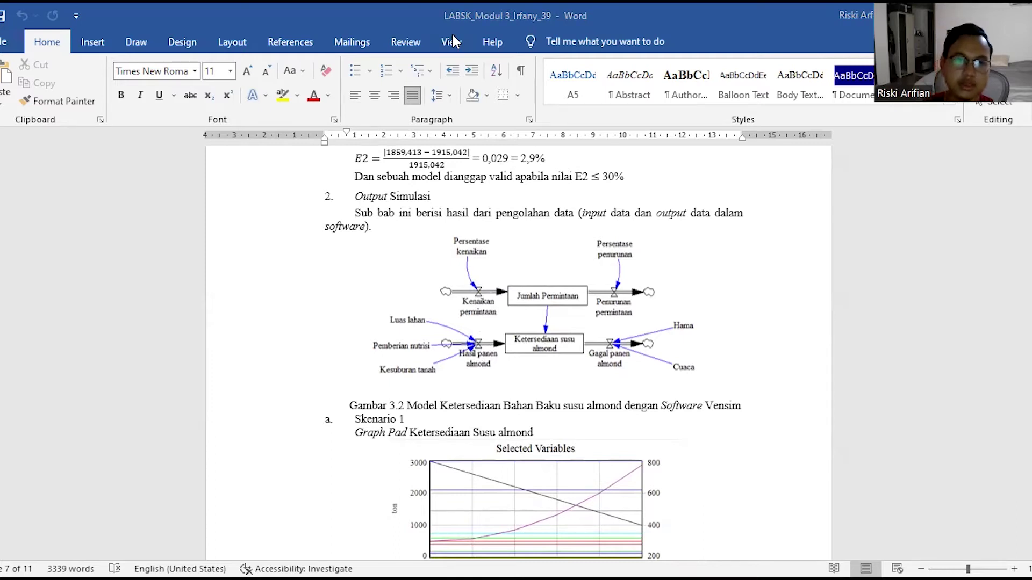
# Switch to the Vensim model, inspect the equation and initial value of Jumlah Permintaan, and close its equation editor without changes.
pyautogui.hotkey('alt', 'Tab')
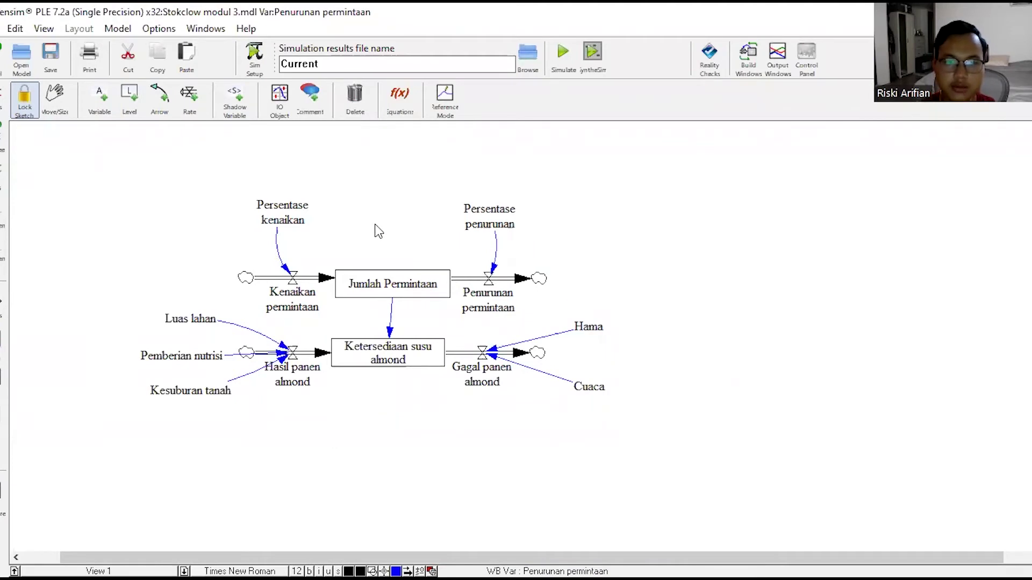
pyautogui.click(407, 291)
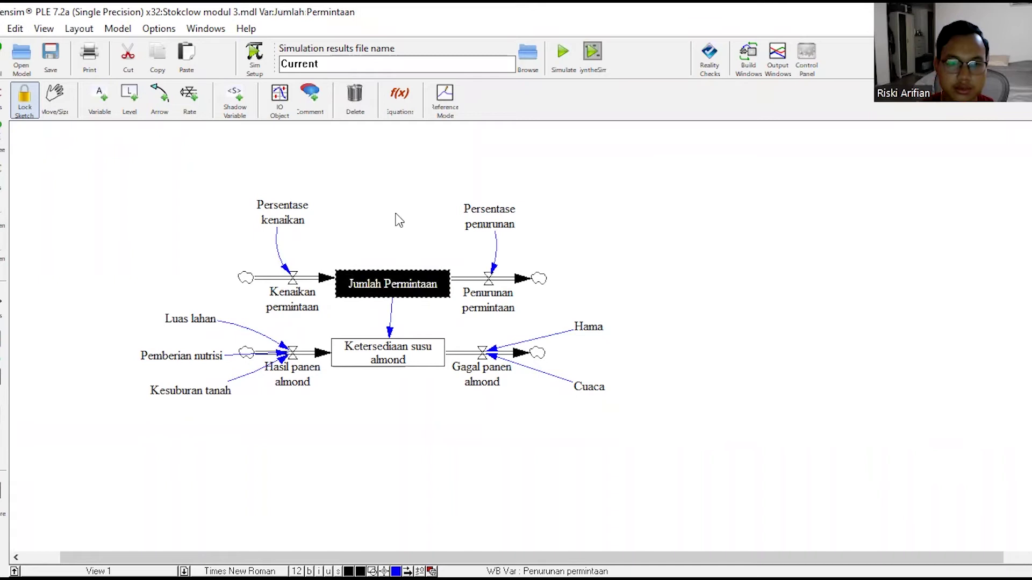
pyautogui.click(406, 360)
pyautogui.click(424, 419)
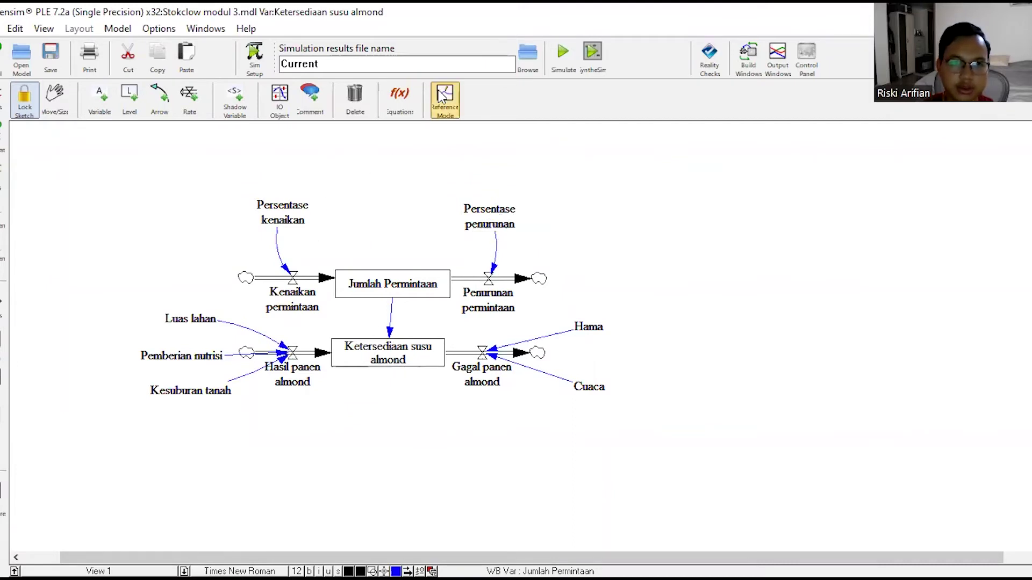
pyautogui.click(399, 98)
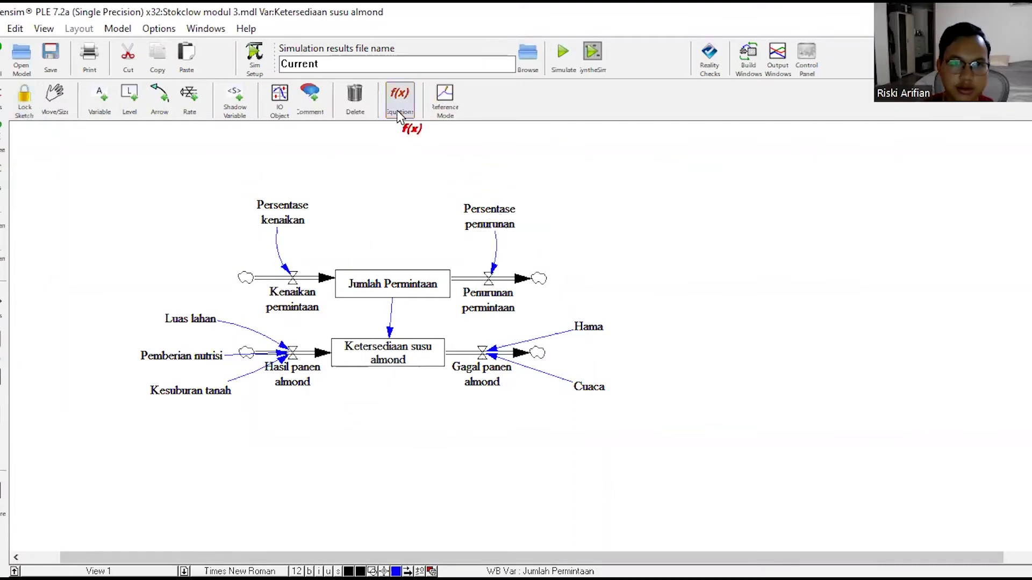
pyautogui.click(384, 283)
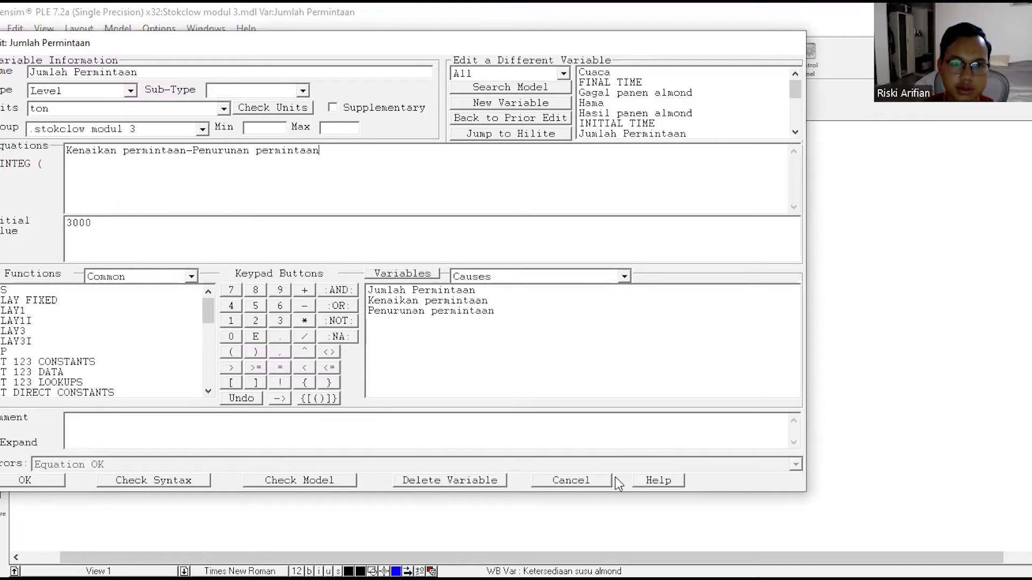
pyautogui.click(557, 481)
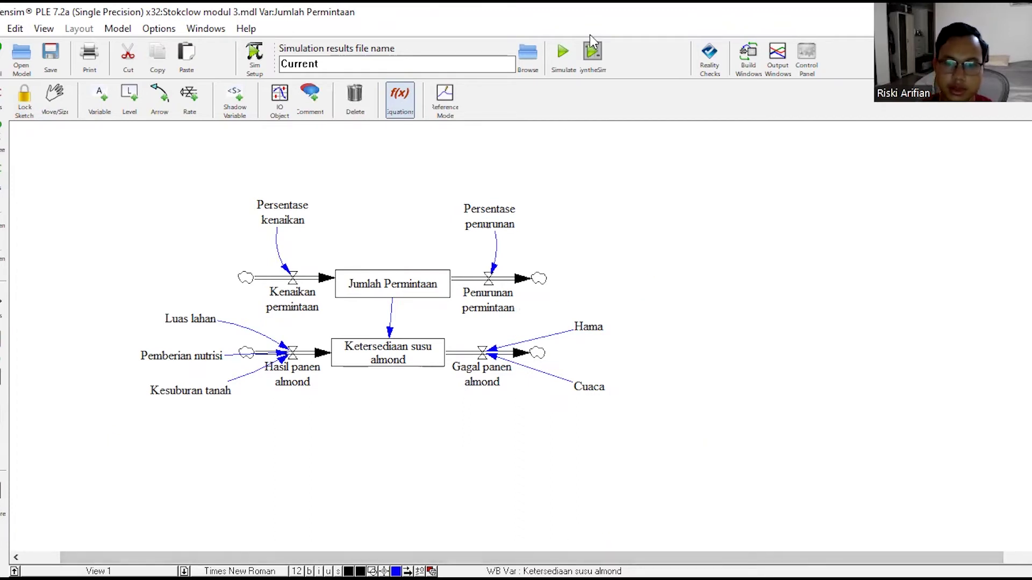
# Switch back to the report in Word and review the Skenario 1 Graph Pad, Table Pad and their analyses.
pyautogui.hotkey('alt', 'Tab')
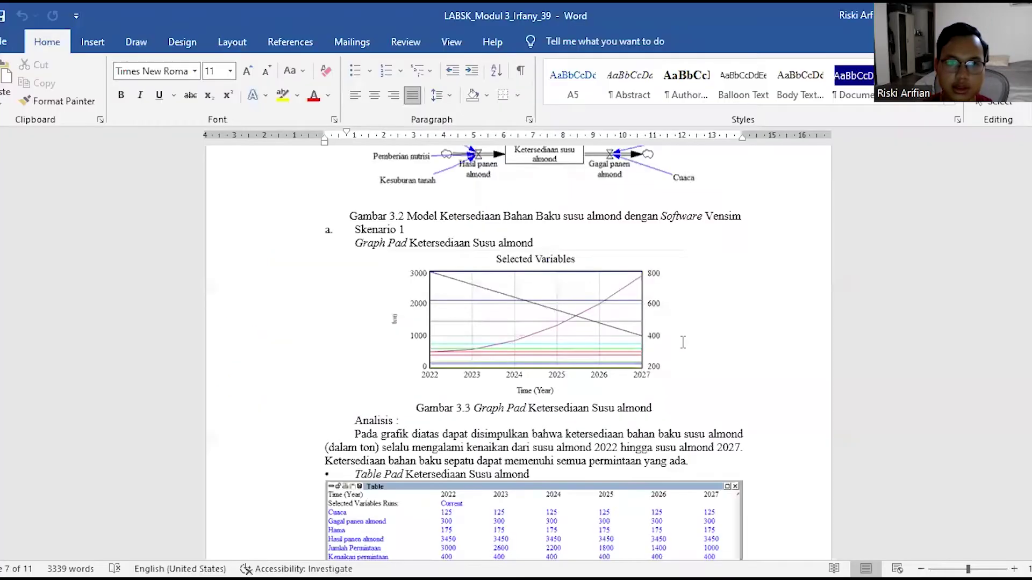
pyautogui.scroll(-3, 682, 342)
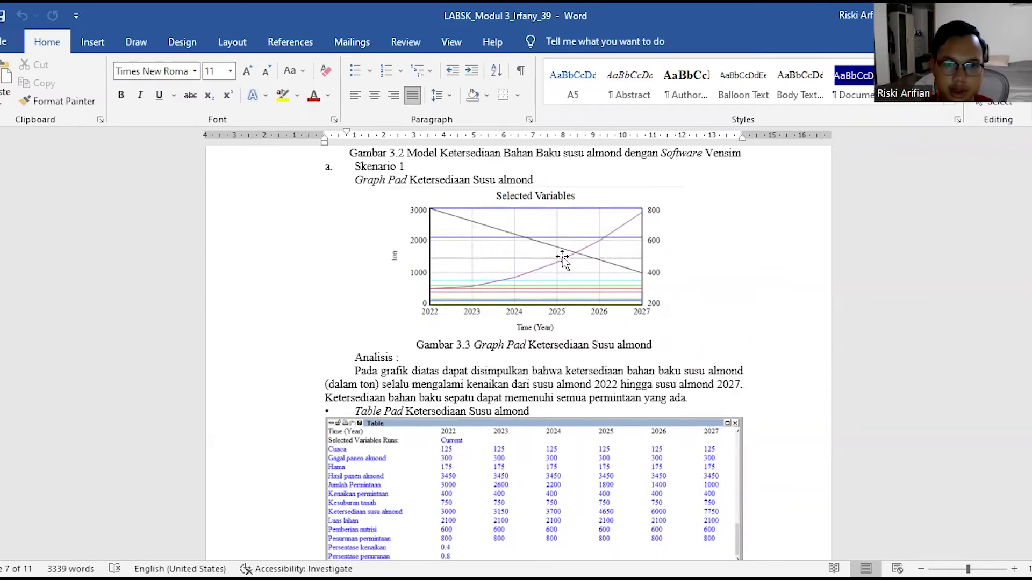
pyautogui.scroll(-3, 605, 233)
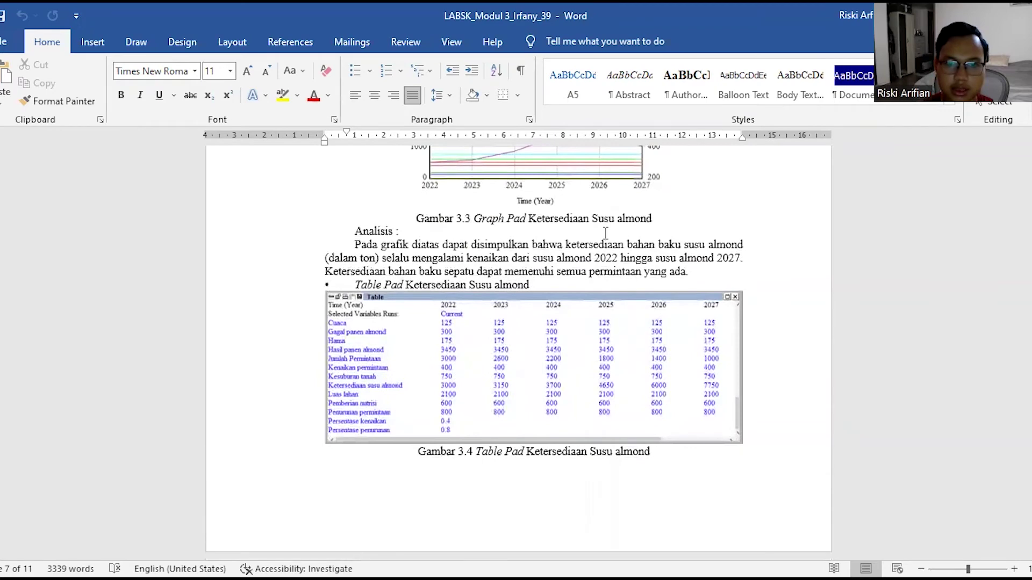
pyautogui.scroll(-2, 603, 226)
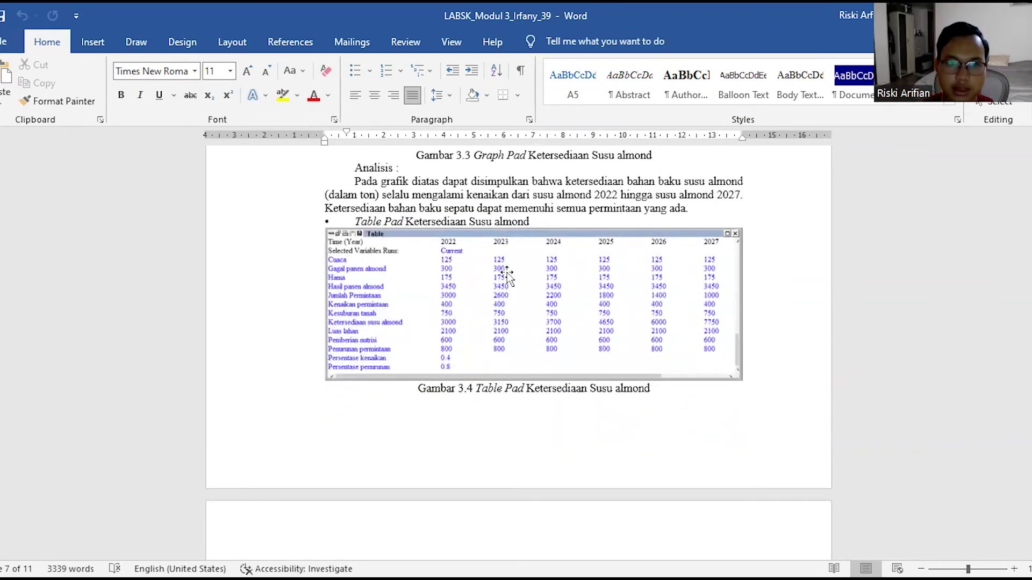
pyautogui.scroll(-10, 507, 275)
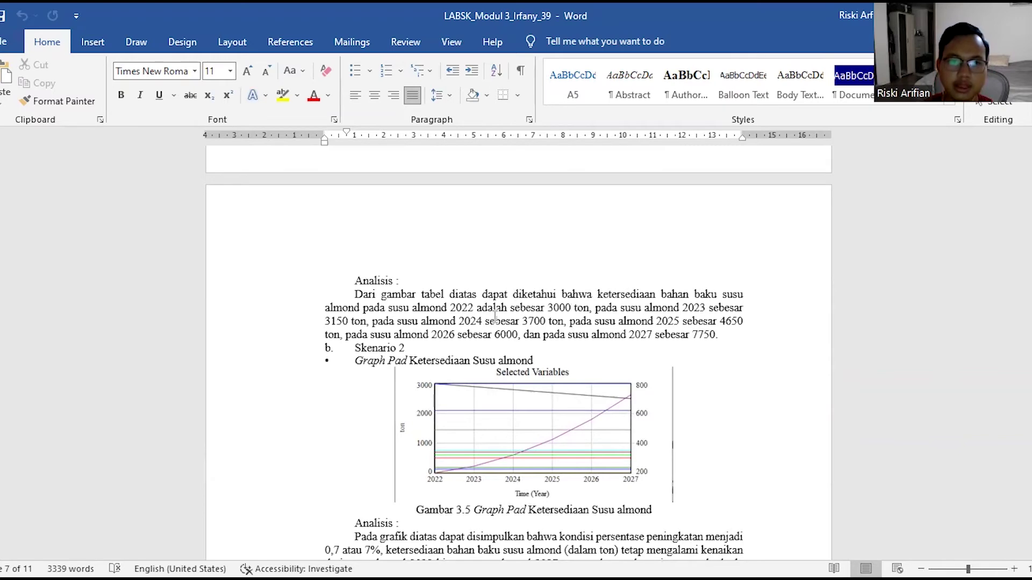
# Review the Skenario 2 Graph Pad and Table Pad of Ketersediaan Susu almond with their analyses.
pyautogui.scroll(-2, 511, 280)
pyautogui.scroll(-2, 511, 279)
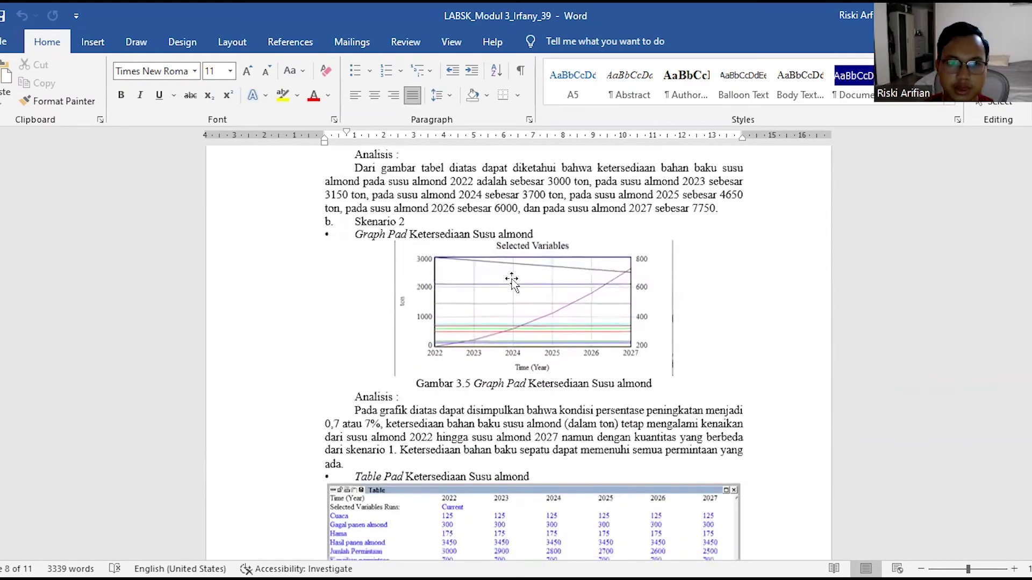
pyautogui.scroll(-2, 447, 251)
pyautogui.scroll(-5, 448, 252)
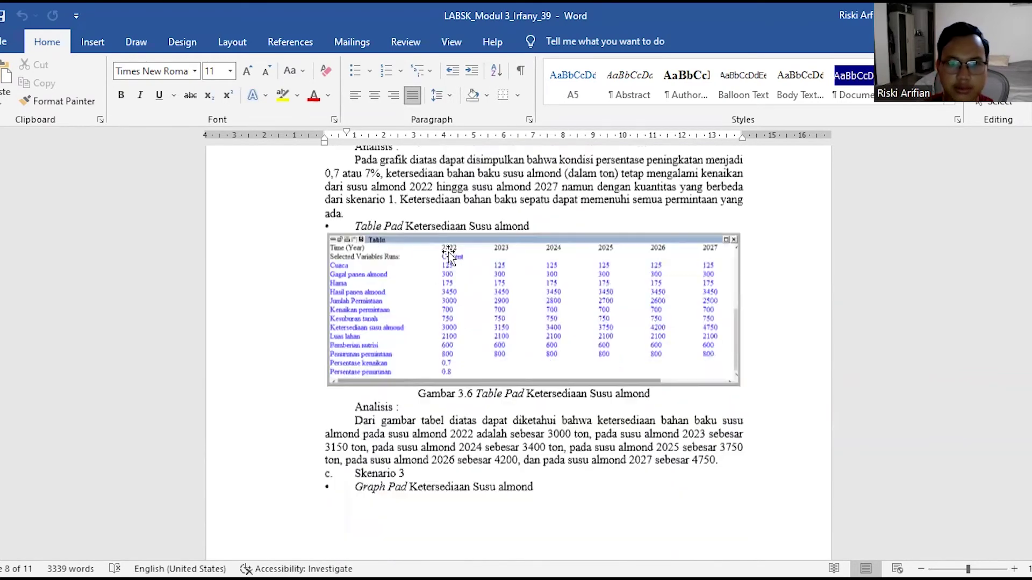
# Skim the Graph Pad and Table Pad results and analyses for Skenario 3 and Skenario 4.
pyautogui.scroll(-4, 449, 252)
pyautogui.scroll(-12, 449, 252)
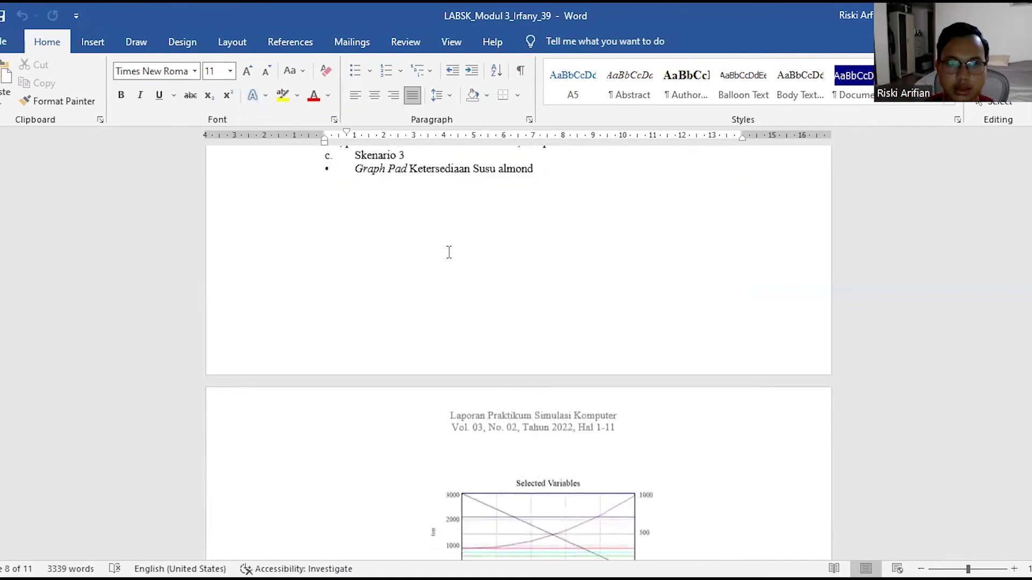
pyautogui.scroll(-12, 448, 252)
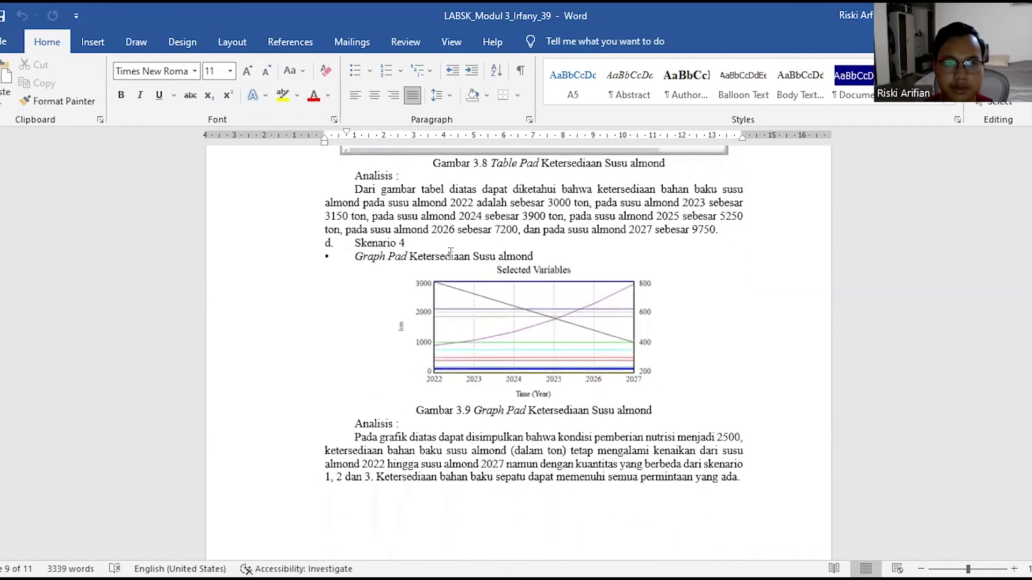
pyautogui.scroll(-3, 457, 258)
pyautogui.scroll(-3, 458, 258)
pyautogui.scroll(-16, 458, 257)
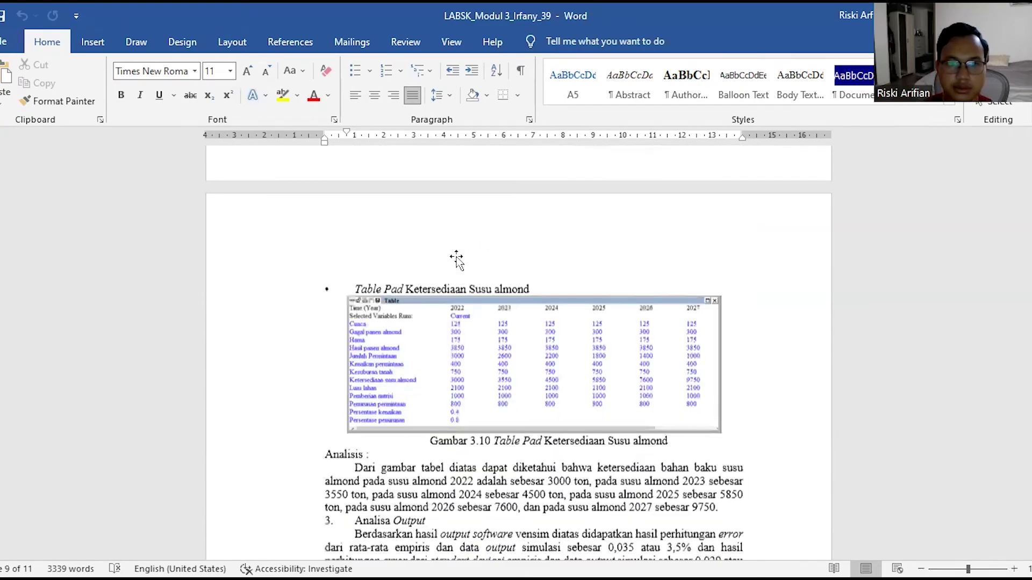
# Read the Analisa Output and Kesimpulan sections through to the Daftar Pustaka.
pyautogui.scroll(-3, 458, 257)
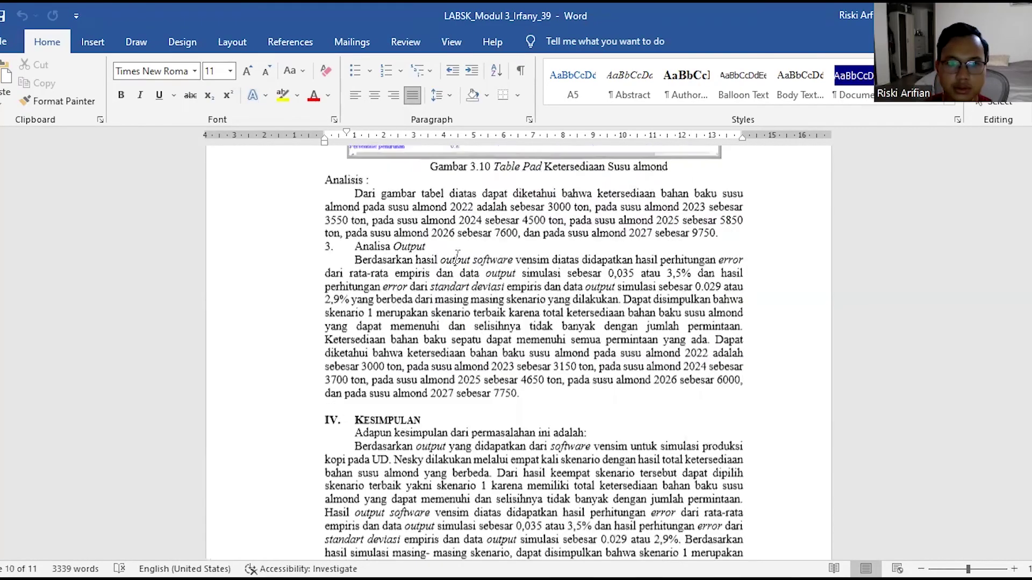
pyautogui.scroll(-1, 458, 257)
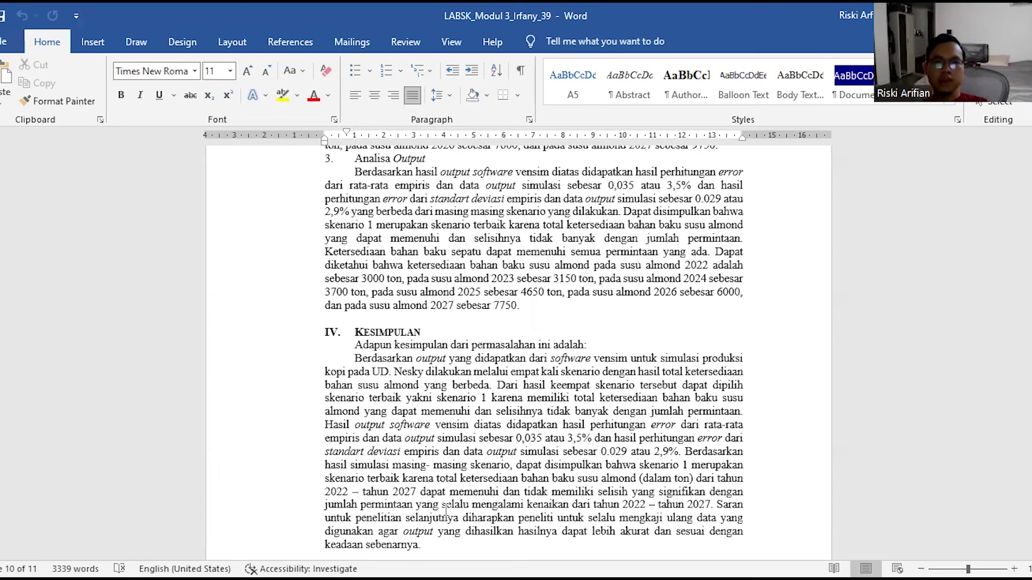
pyautogui.scroll(-3, 533, 352)
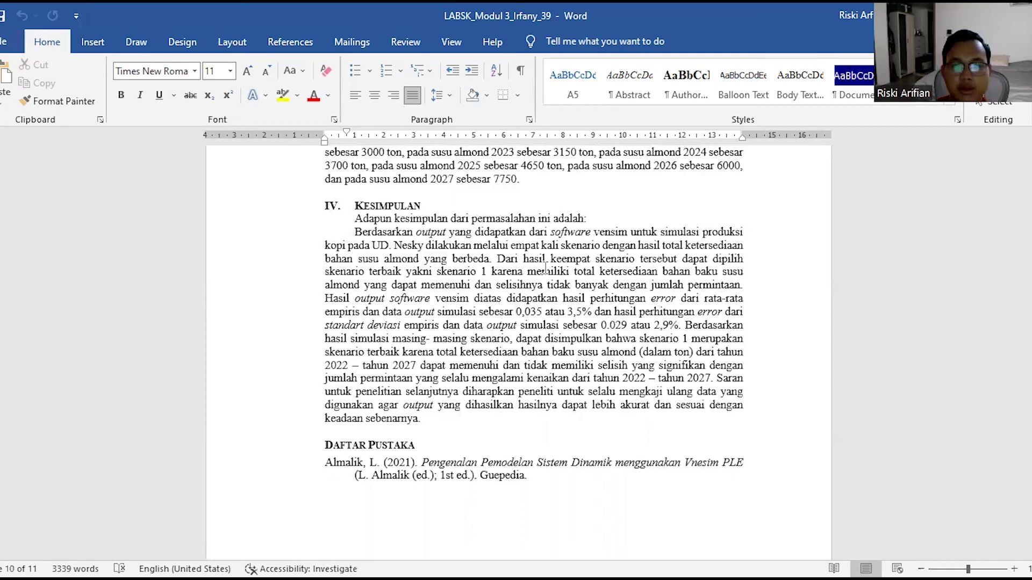
pyautogui.scroll(-3, 567, 397)
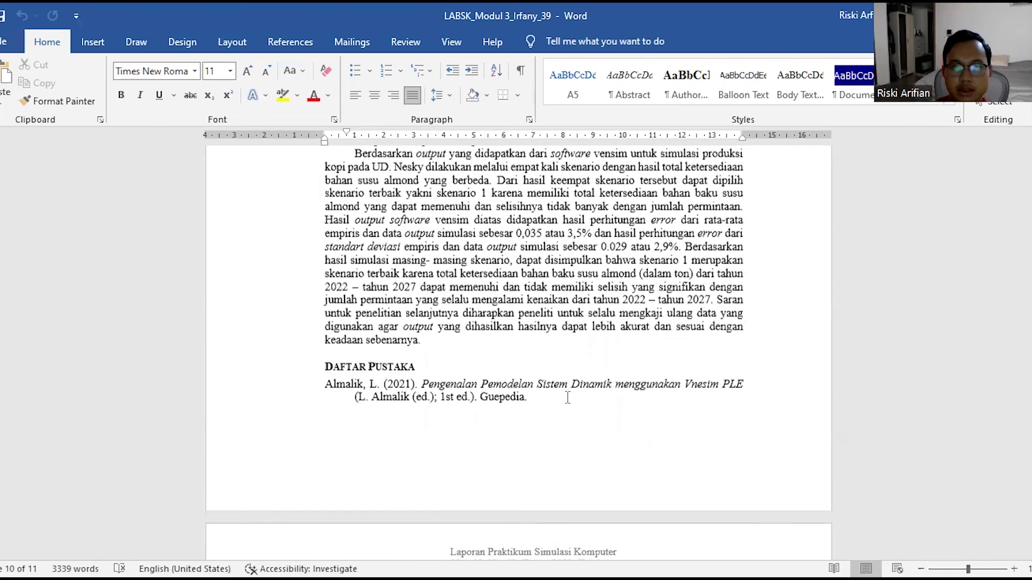
pyautogui.scroll(3, 564, 398)
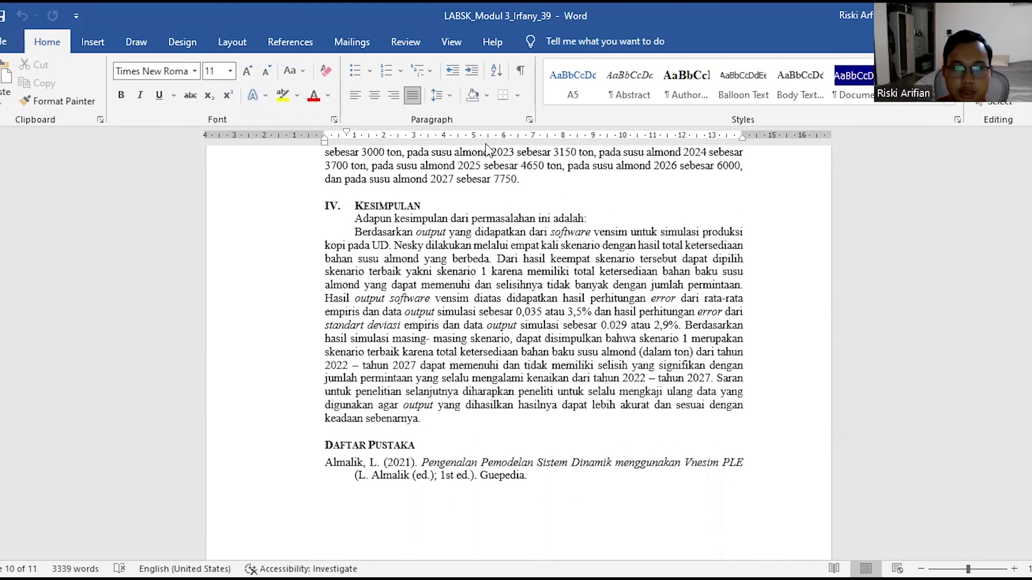